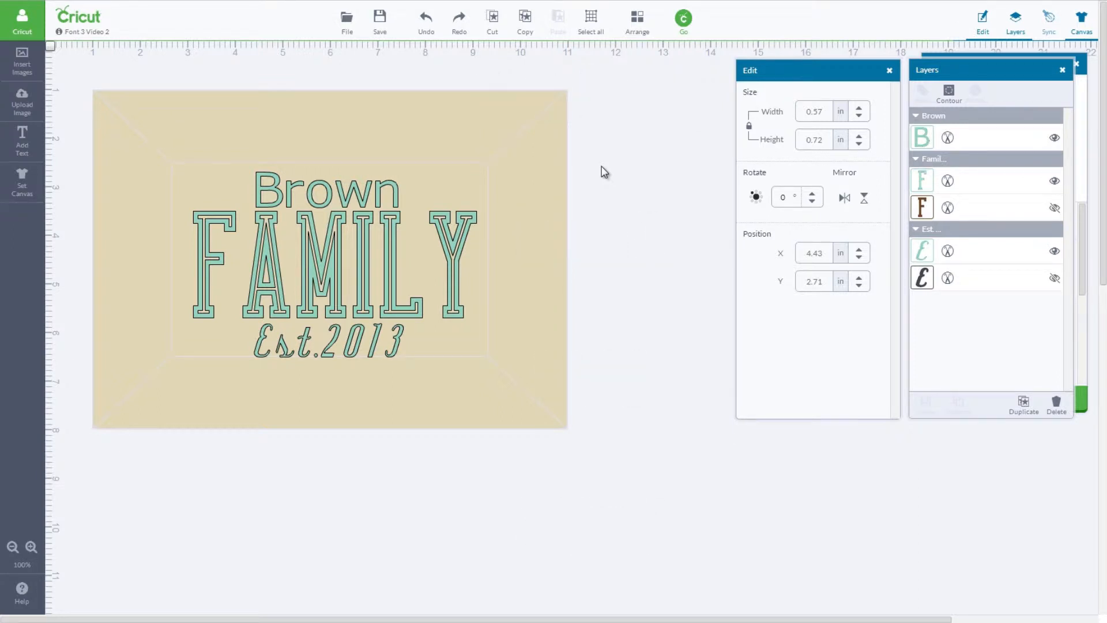
{"action": "left_click", "coordinate": [392, 196]}
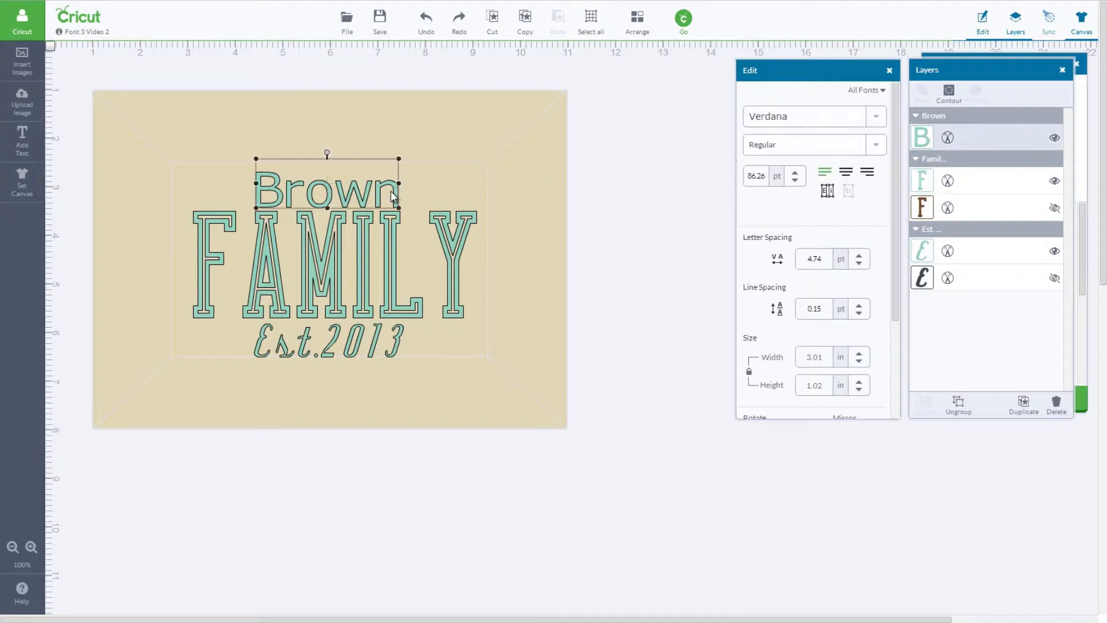
{"action": "left_click", "coordinate": [392, 233]}
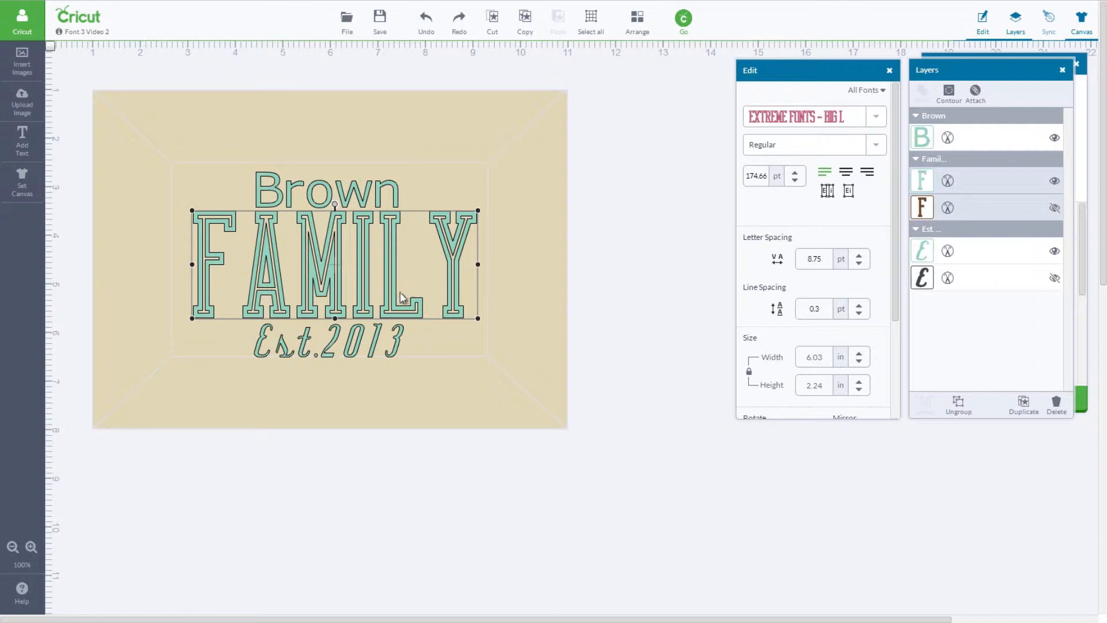
{"action": "left_click", "coordinate": [402, 340]}
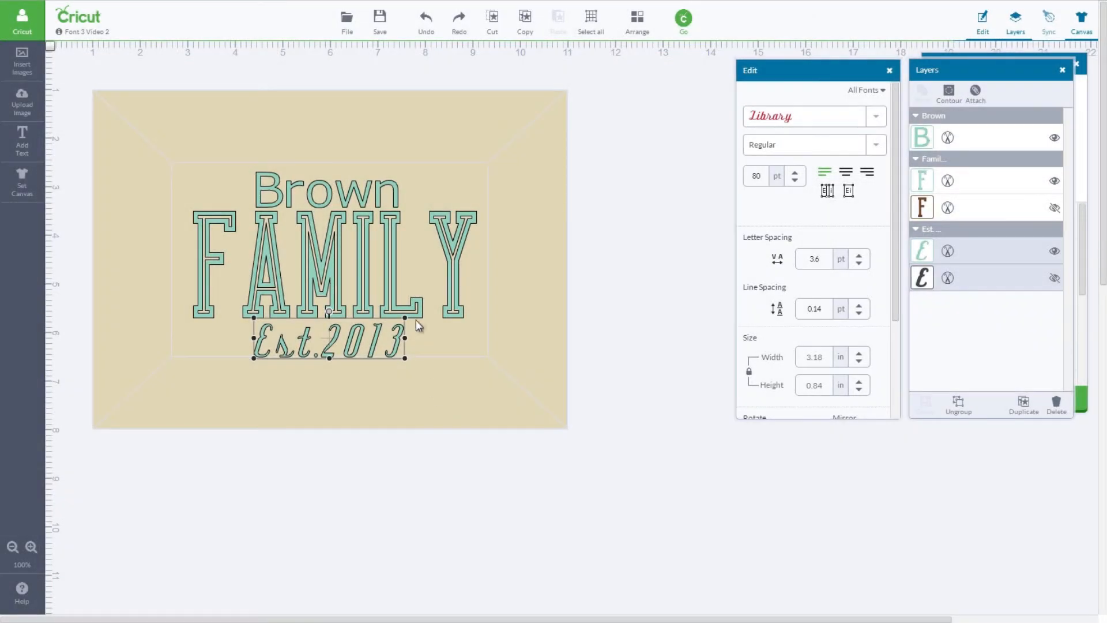
- Ungroup the surname text into separate letters and enlarge its capital initial to about 0.87 × 0.87 in
{"action": "left_click", "coordinate": [365, 200]}
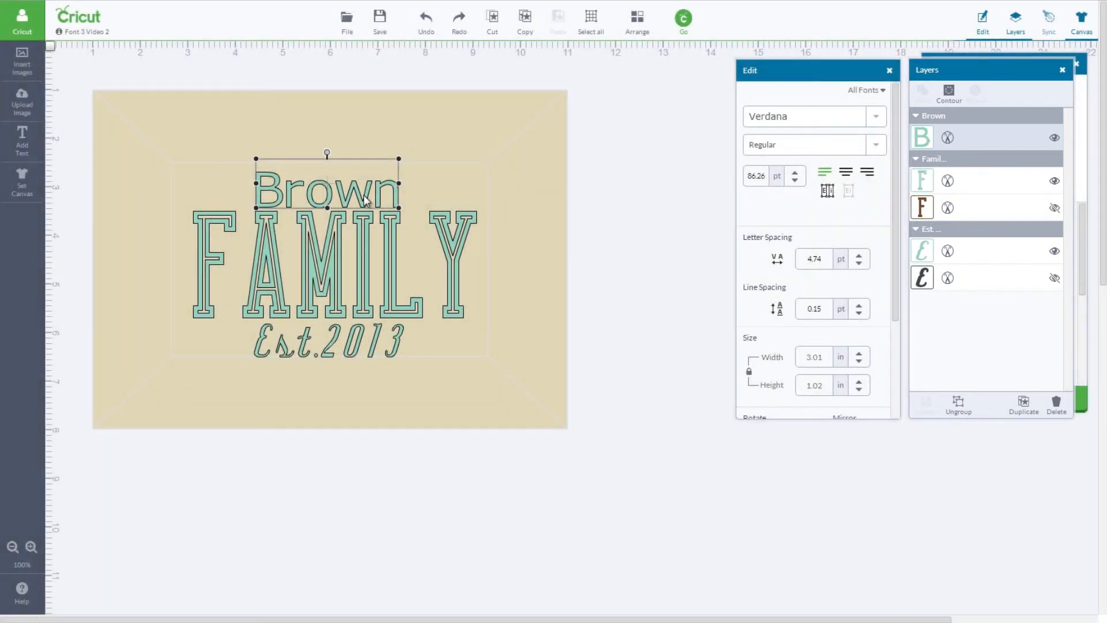
{"action": "left_click", "coordinate": [958, 413]}
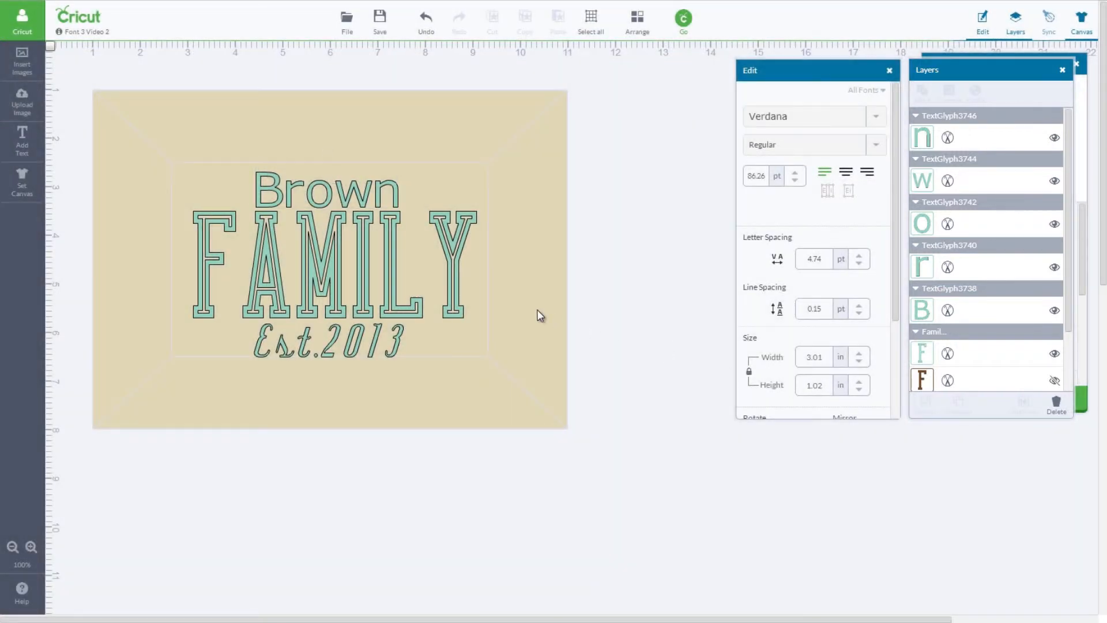
{"action": "left_click", "coordinate": [275, 192]}
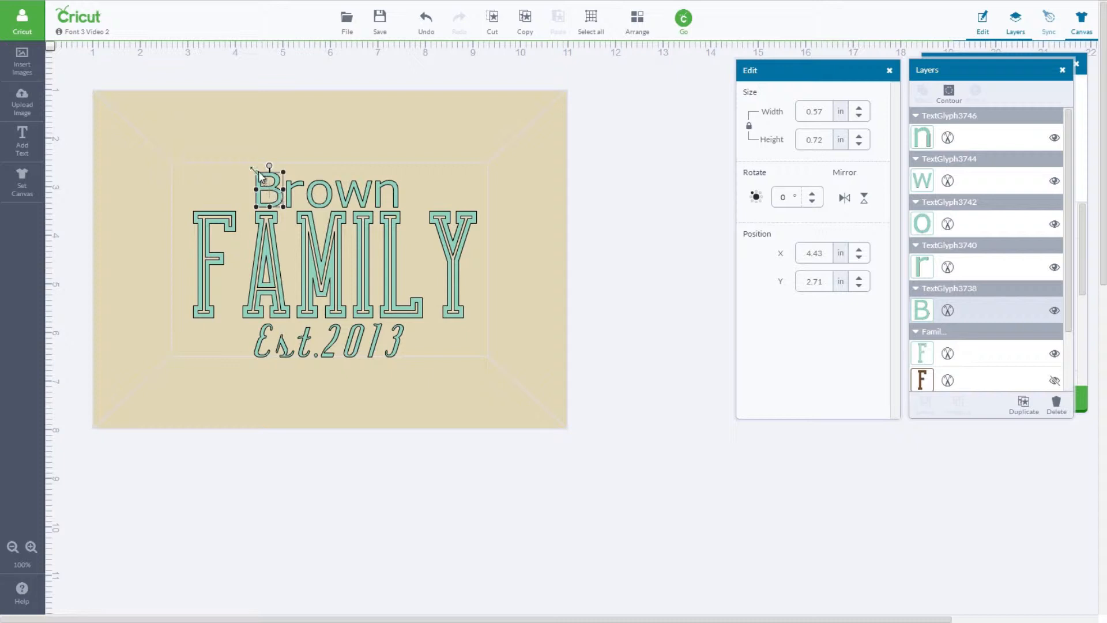
{"action": "mouse_move", "coordinate": [256, 173]}
{"action": "left_mouse_down"}
{"action": "mouse_move", "coordinate": [238, 164]}
{"action": "mouse_move", "coordinate": [250, 166]}
{"action": "mouse_move", "coordinate": [240, 184]}
{"action": "left_mouse_up"}
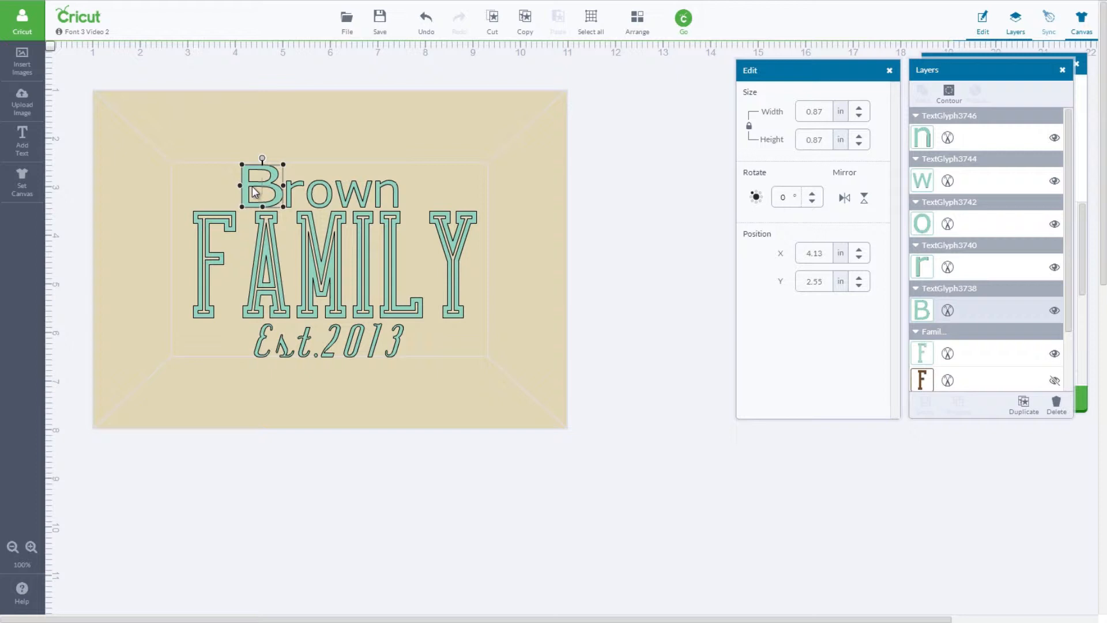
- Reveal the brown shadow of FAMILY and offset the separated mint layer to about X 3.22 in, Y 3.47 in
{"action": "left_click", "coordinate": [310, 256]}
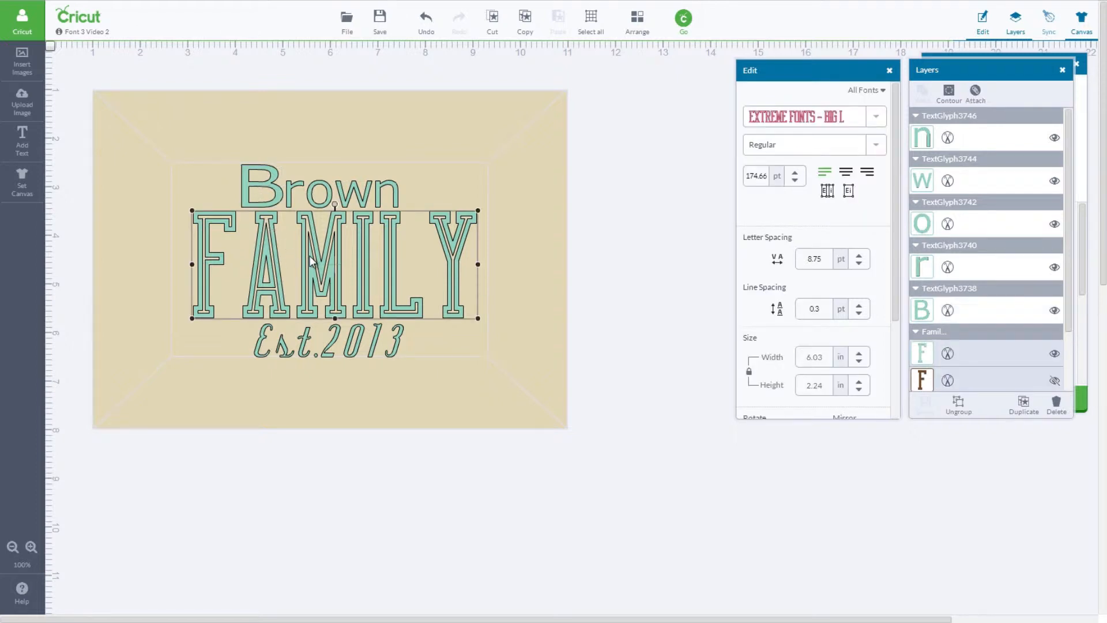
{"action": "left_click", "coordinate": [1054, 381]}
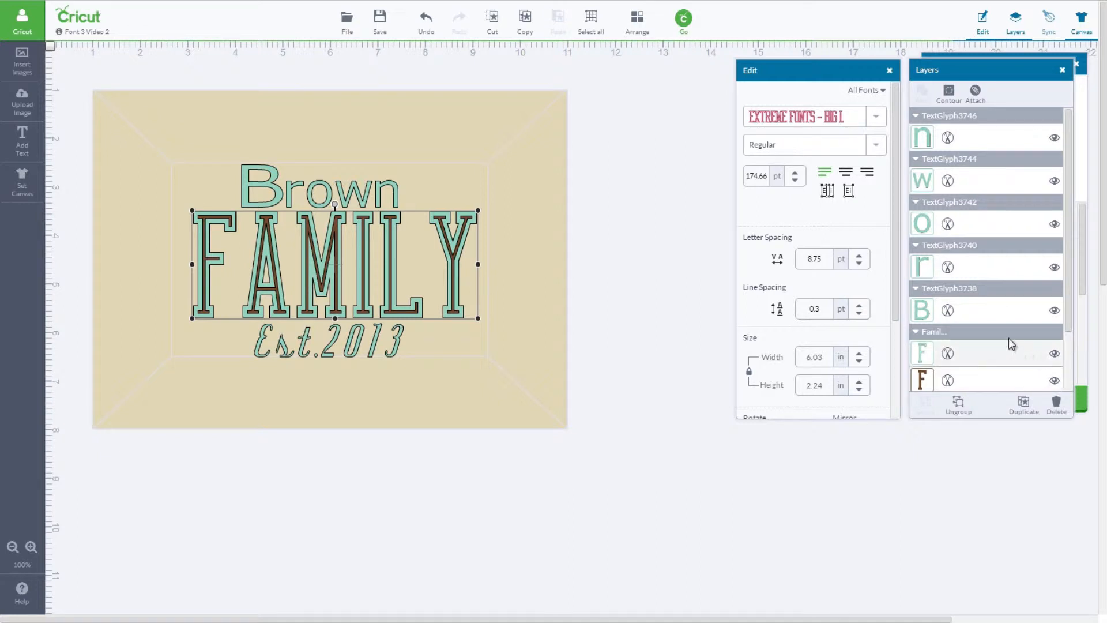
{"action": "left_click", "coordinate": [846, 195]}
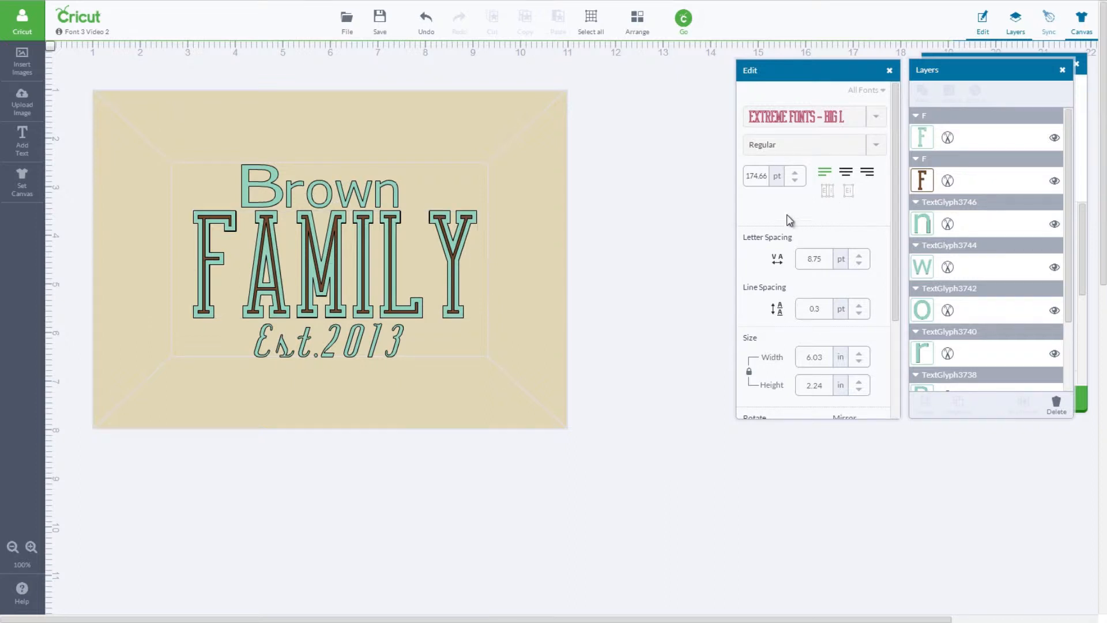
{"action": "left_click", "coordinate": [452, 248]}
{"action": "left_click_drag", "start_coordinate": [452, 245], "coordinate": [457, 242]}
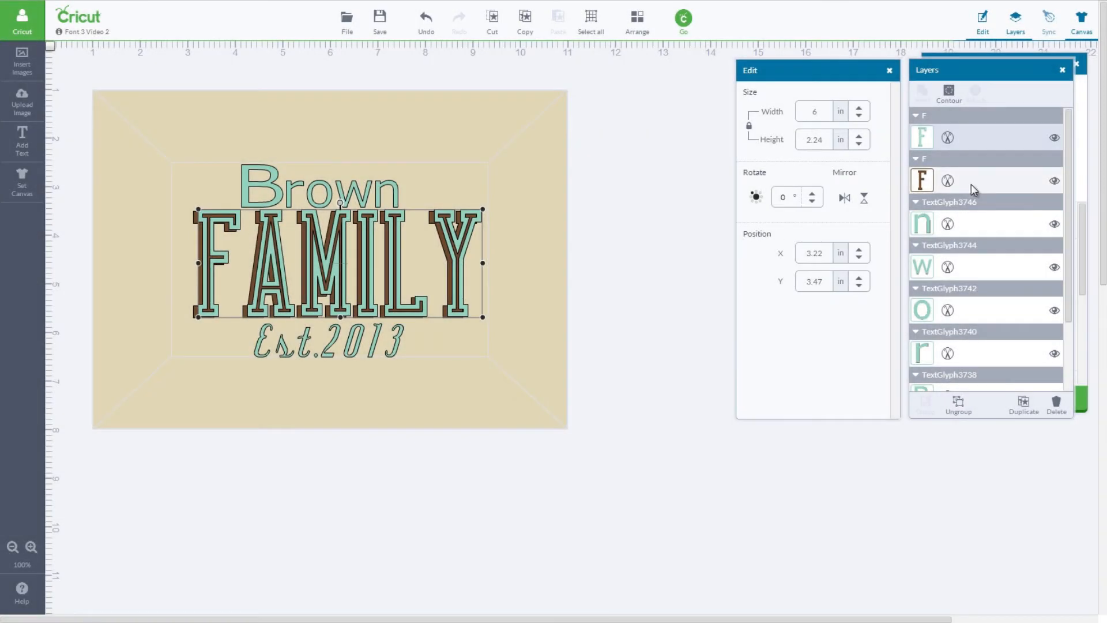
- Ungroup both the brown and the mint FAMILY layers into individual letters
{"action": "left_click", "coordinate": [970, 184]}
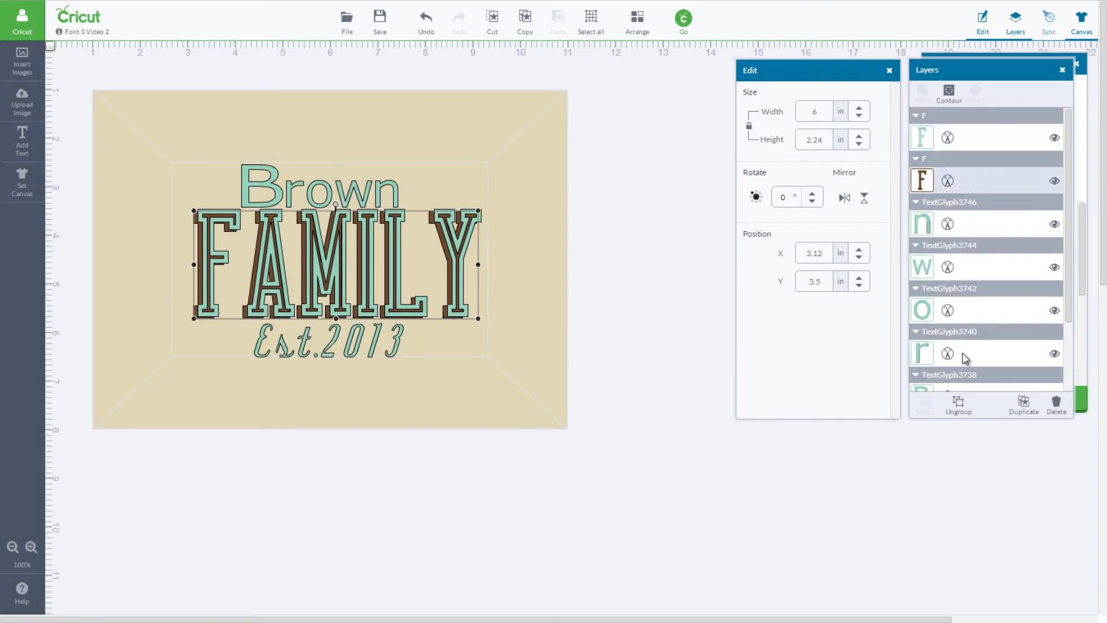
{"action": "left_click", "coordinate": [959, 407]}
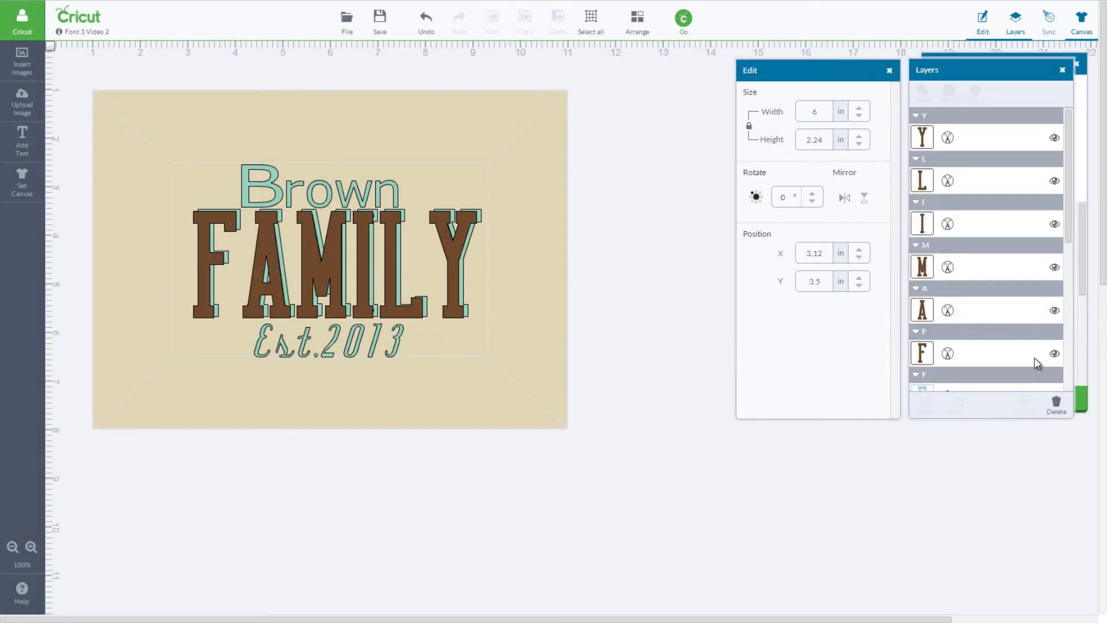
{"action": "scroll", "coordinate": [1074, 260], "scroll_direction": "down", "scroll_amount": 3}
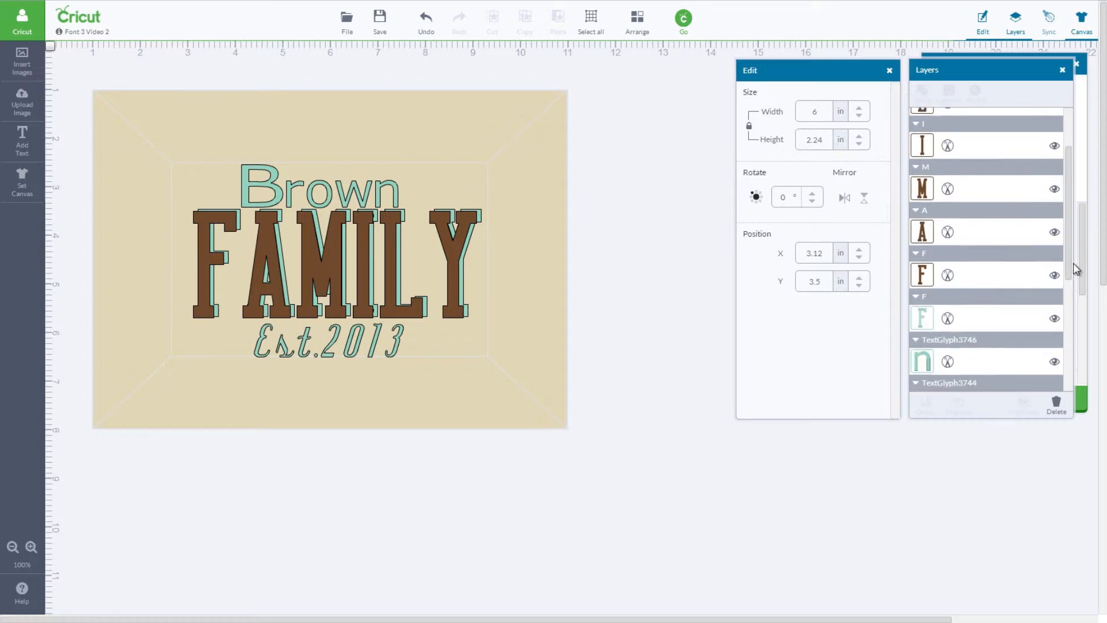
{"action": "left_click", "coordinate": [1003, 319]}
{"action": "left_click", "coordinate": [957, 406]}
- Move the F and Y of FAMILY inward together with their brown shadows to tighten the letter spacing
{"action": "left_click", "coordinate": [535, 350]}
{"action": "left_click_drag", "start_coordinate": [169, 198], "coordinate": [252, 335]}
{"action": "mouse_move", "coordinate": [208, 296]}
{"action": "left_mouse_down"}
{"action": "mouse_move", "coordinate": [230, 314]}
{"action": "mouse_move", "coordinate": [224, 308]}
{"action": "left_mouse_up"}
{"action": "left_click_drag", "start_coordinate": [409, 200], "coordinate": [450, 319]}
- Reveal the dark shadow layer of Est.2013 and ungroup the text into individual characters
{"action": "left_click", "coordinate": [399, 334]}
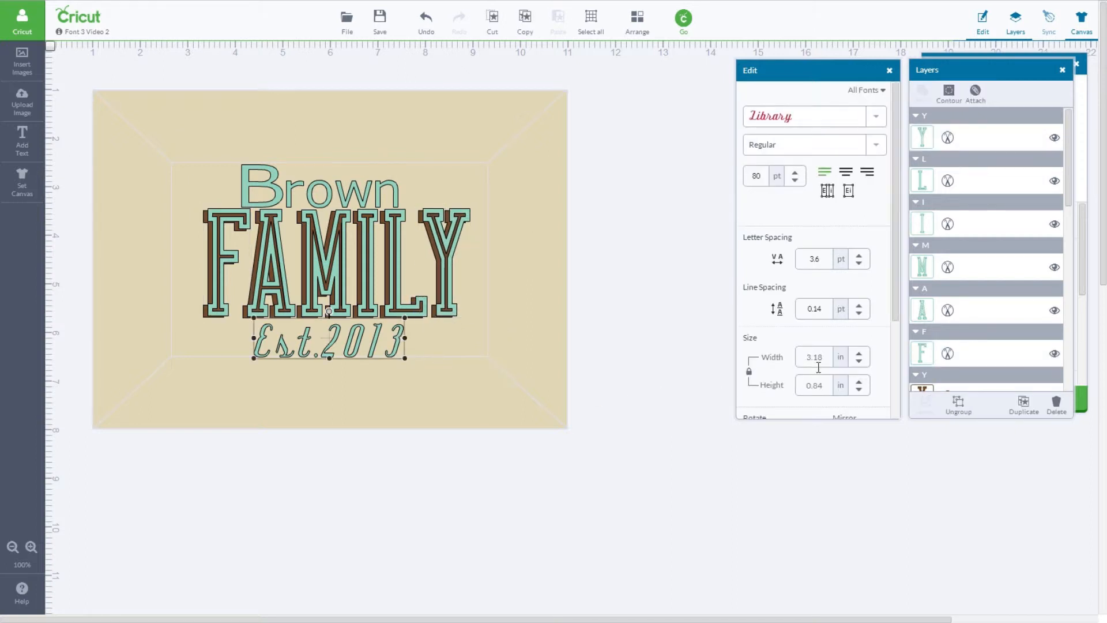
{"action": "scroll", "coordinate": [1069, 231], "scroll_direction": "down", "scroll_amount": 10}
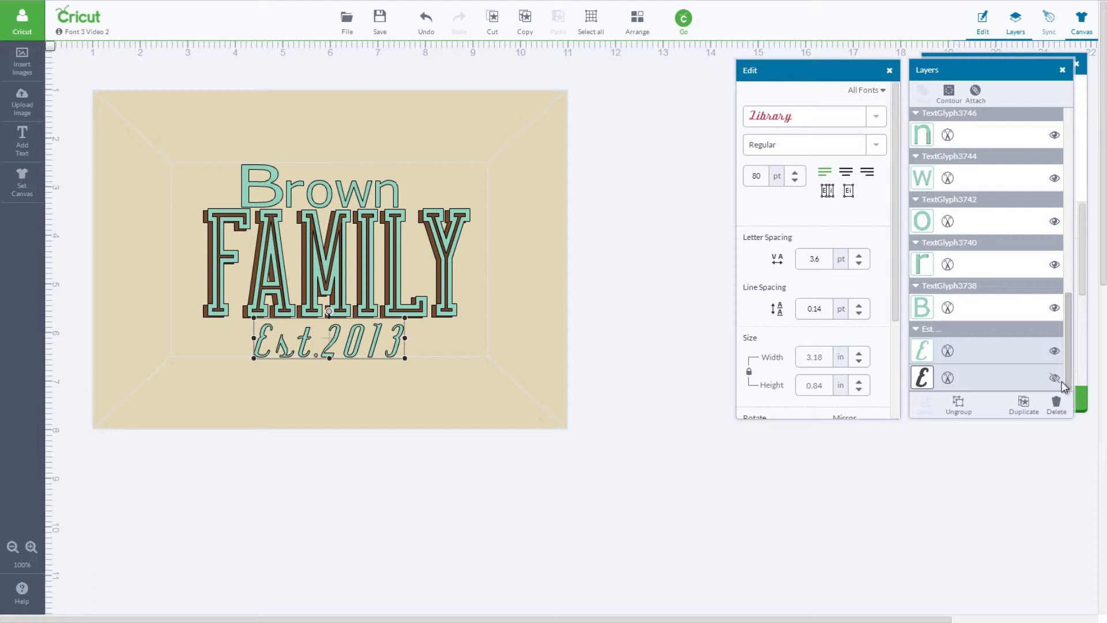
{"action": "left_click", "coordinate": [1055, 378]}
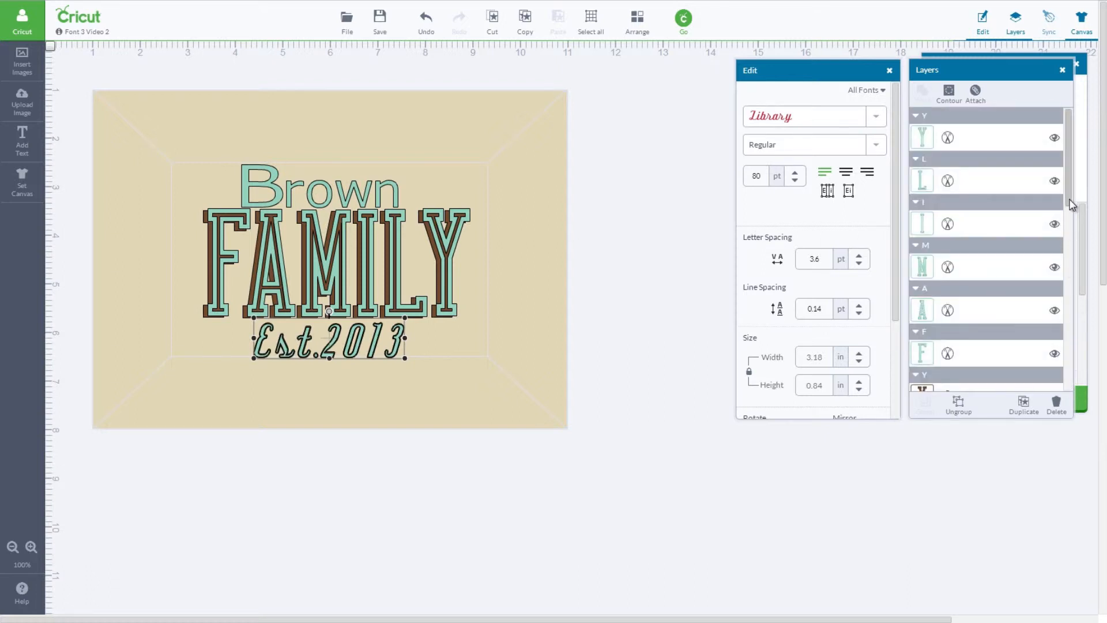
{"action": "left_click", "coordinate": [828, 193]}
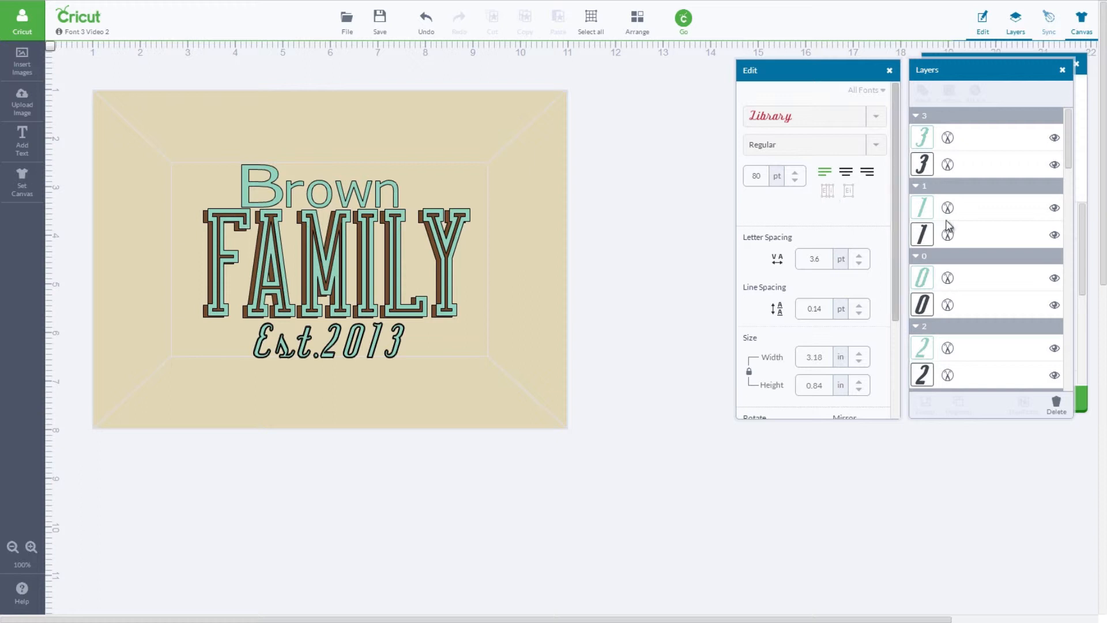
- Ungroup the layers of each character in "Est." and delete the mint top layers
{"action": "scroll", "coordinate": [1067, 161], "scroll_direction": "down", "scroll_amount": 1}
{"action": "scroll", "coordinate": [1077, 207], "scroll_direction": "down", "scroll_amount": 5}
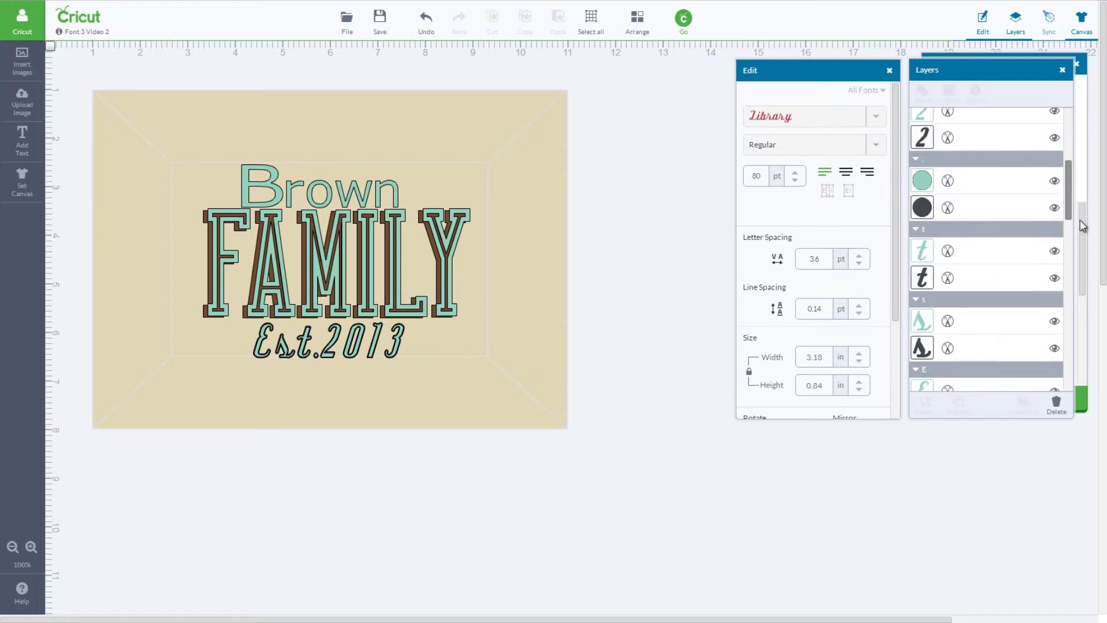
{"action": "left_click", "coordinate": [980, 345]}
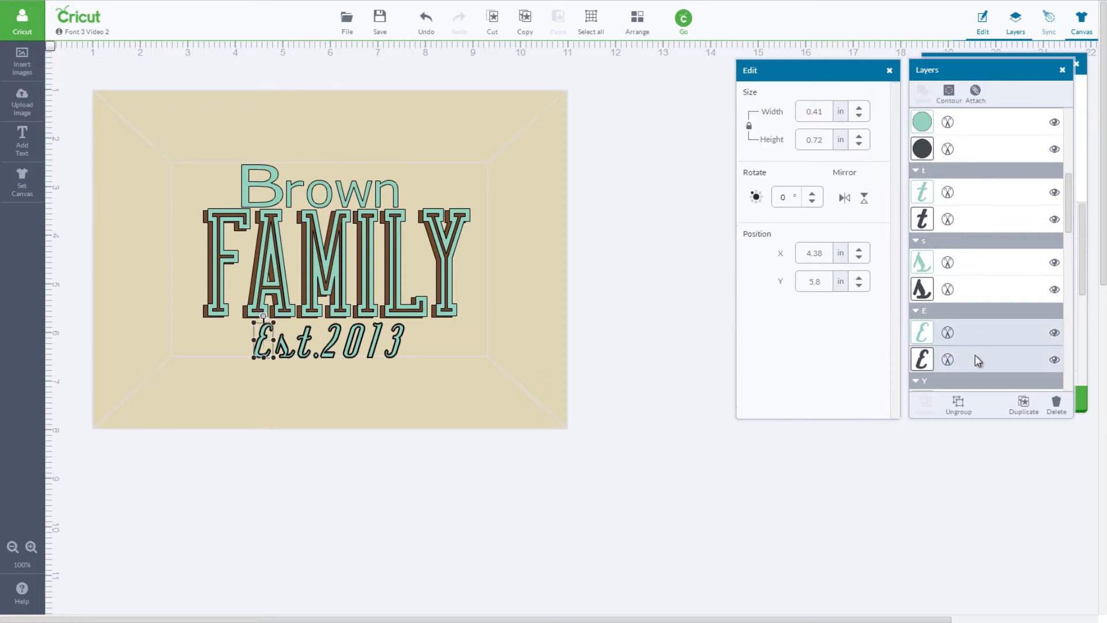
{"action": "left_click", "coordinate": [958, 403]}
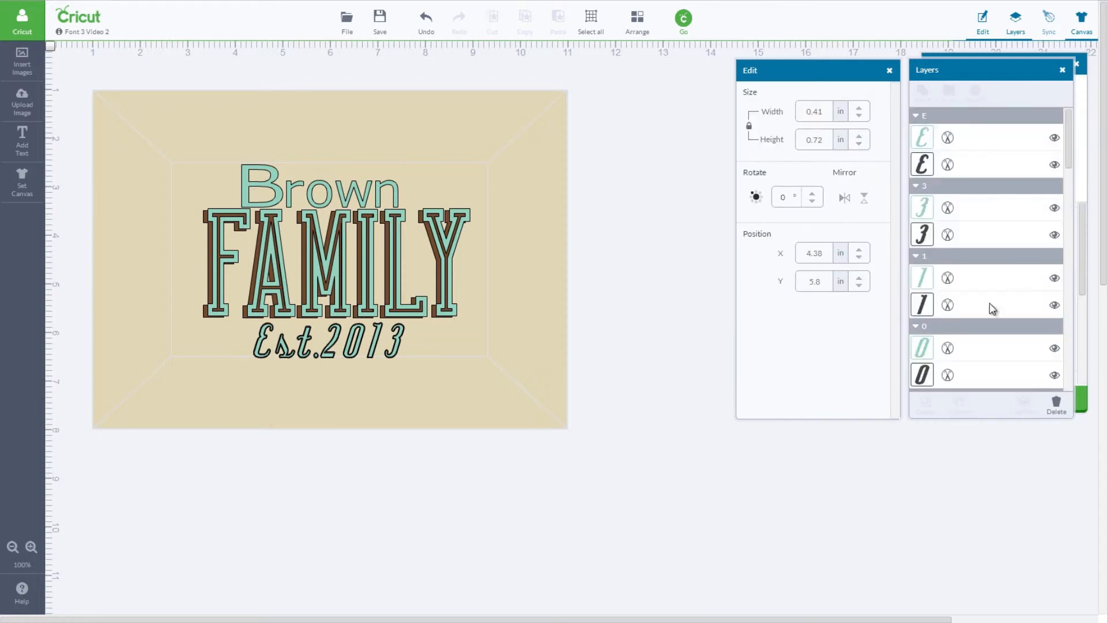
{"action": "left_click", "coordinate": [984, 141]}
{"action": "left_click", "coordinate": [1057, 411]}
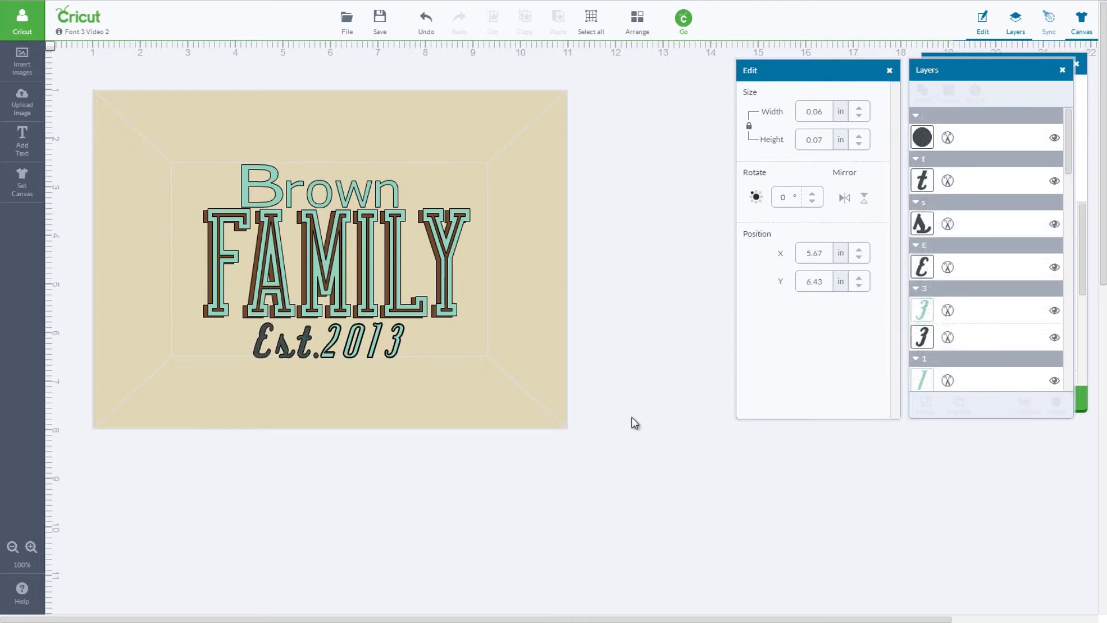
- Adjust the positions of the dark letters of "Est." so they touch, and weld them into one combined shape
{"action": "left_click", "coordinate": [31, 546]}
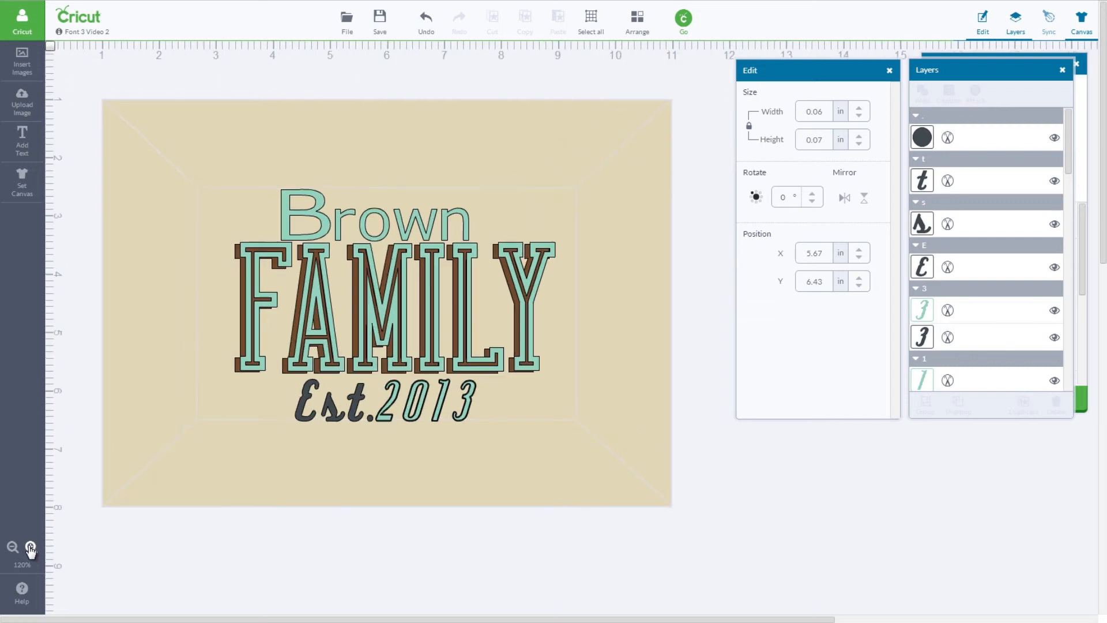
{"action": "left_click", "coordinate": [31, 546]}
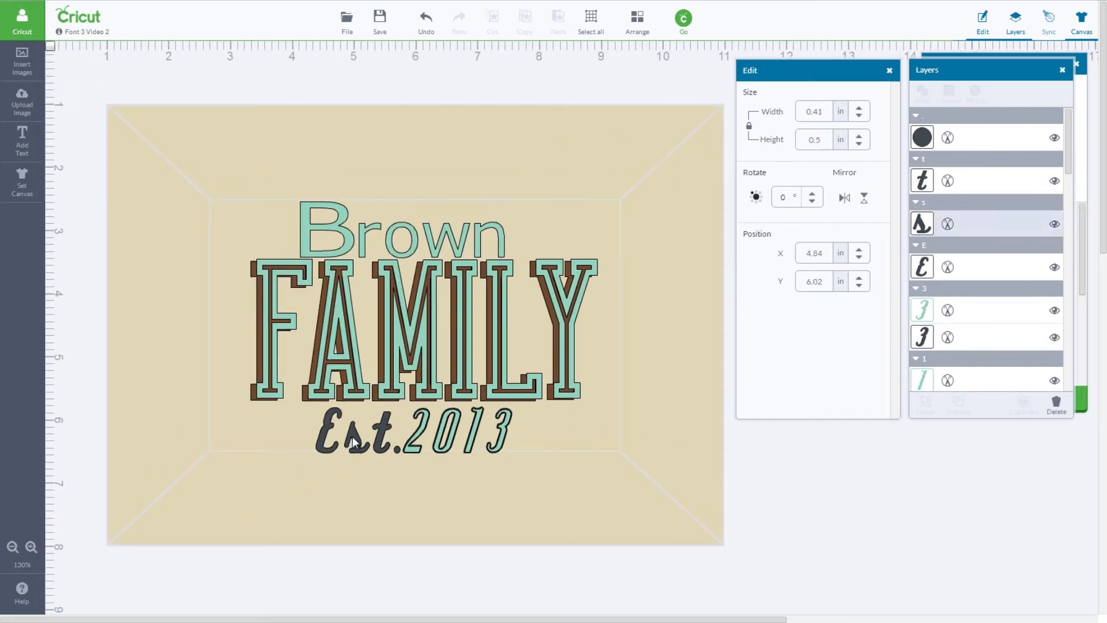
{"action": "left_click", "coordinate": [373, 445]}
{"action": "mouse_move", "coordinate": [371, 441]}
{"action": "left_mouse_down"}
{"action": "mouse_move", "coordinate": [360, 440]}
{"action": "mouse_move", "coordinate": [395, 449]}
{"action": "mouse_move", "coordinate": [379, 451]}
{"action": "left_mouse_up"}
{"action": "left_click", "coordinate": [380, 456]}
{"action": "left_click_drag", "start_coordinate": [287, 404], "coordinate": [402, 475]}
{"action": "left_click", "coordinate": [923, 93]}
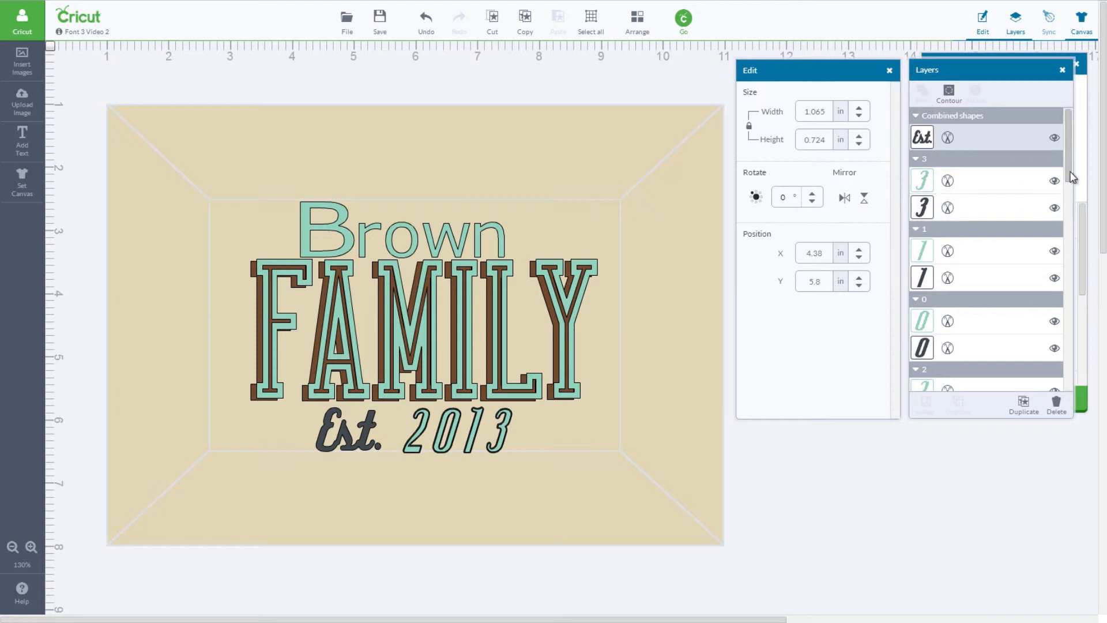
- Ungroup the layers of the 2013 digits, starting with the 2, and delete their dark shadow layers
{"action": "scroll", "coordinate": [1069, 198], "scroll_direction": "down", "scroll_amount": 2}
{"action": "scroll", "coordinate": [1004, 233], "scroll_direction": "down", "scroll_amount": 4}
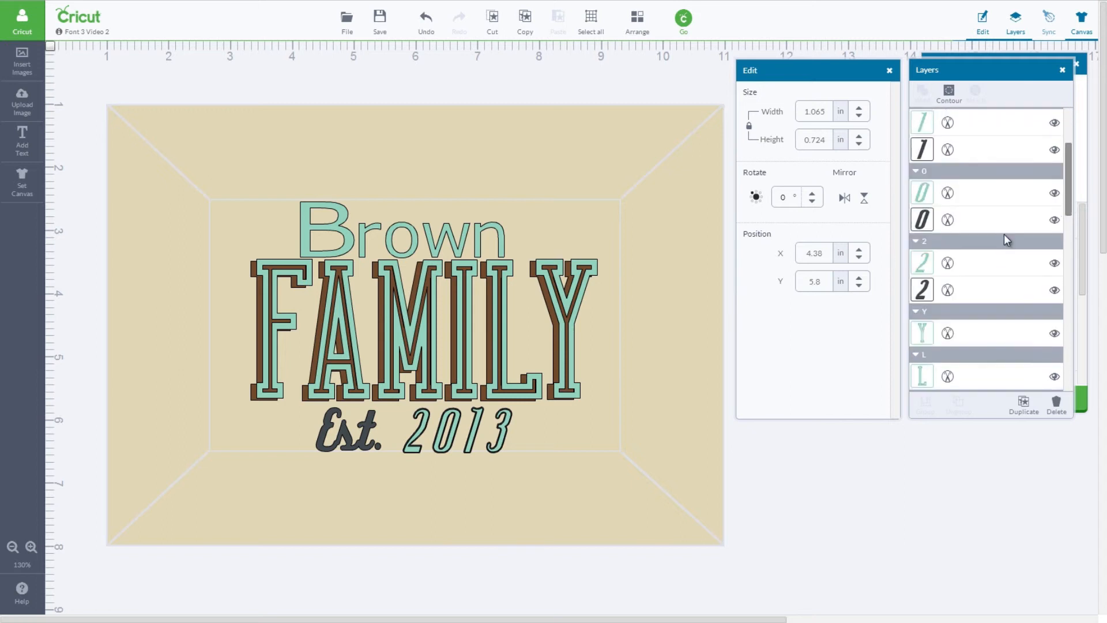
{"action": "left_click", "coordinate": [980, 260]}
{"action": "left_click", "coordinate": [956, 410]}
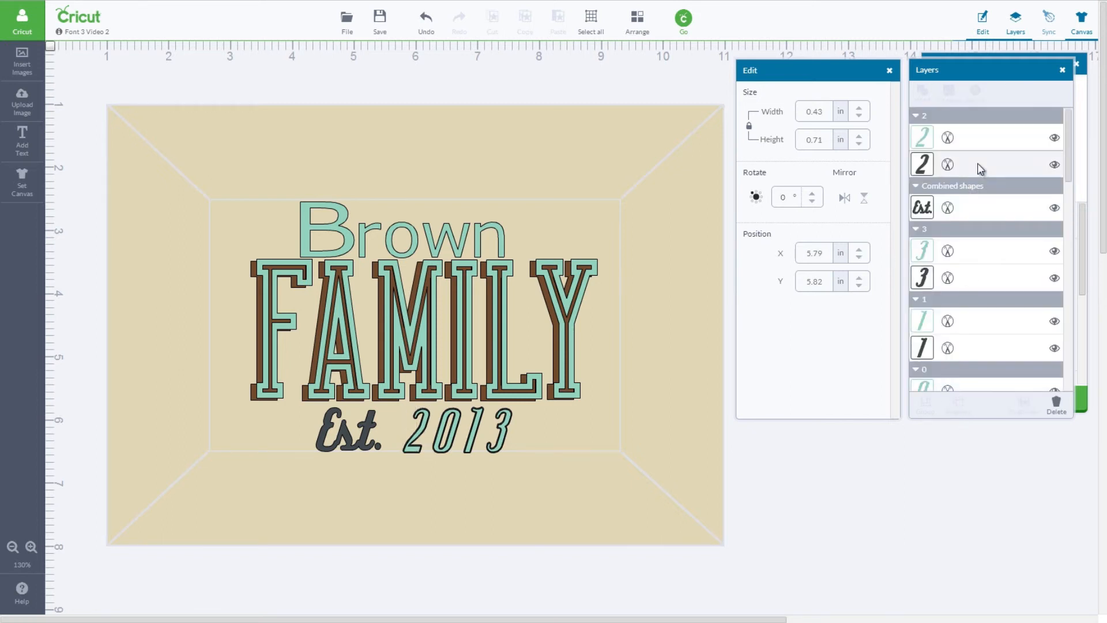
{"action": "left_click", "coordinate": [977, 170]}
{"action": "left_click", "coordinate": [1059, 403]}
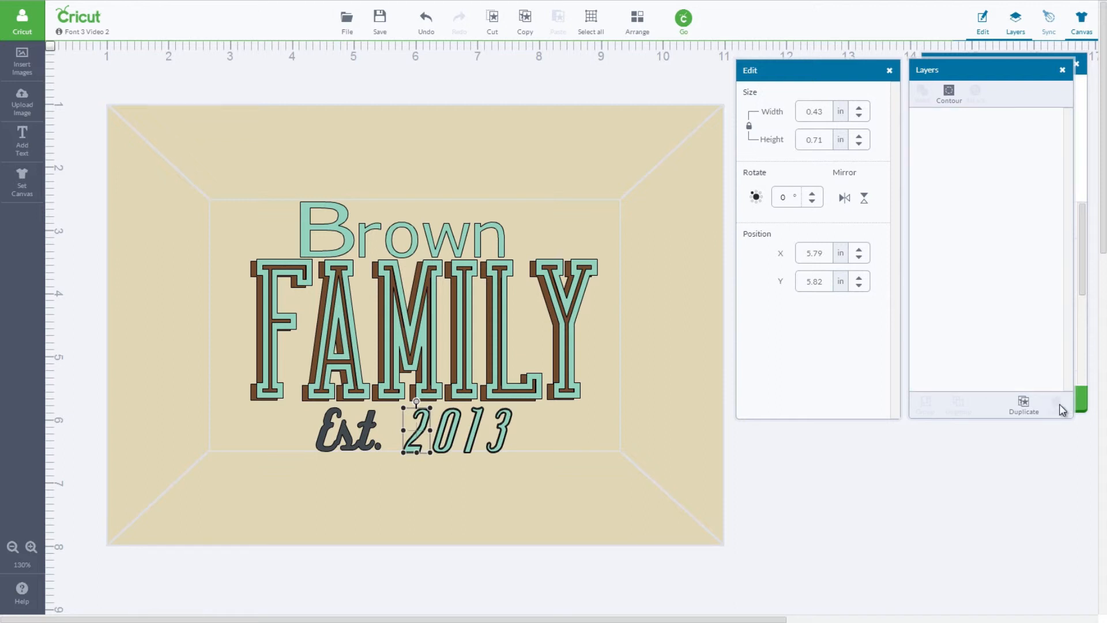
- Recolour the welded "Est." shape to the mint material color using Color Sync
{"action": "left_click", "coordinate": [1046, 36]}
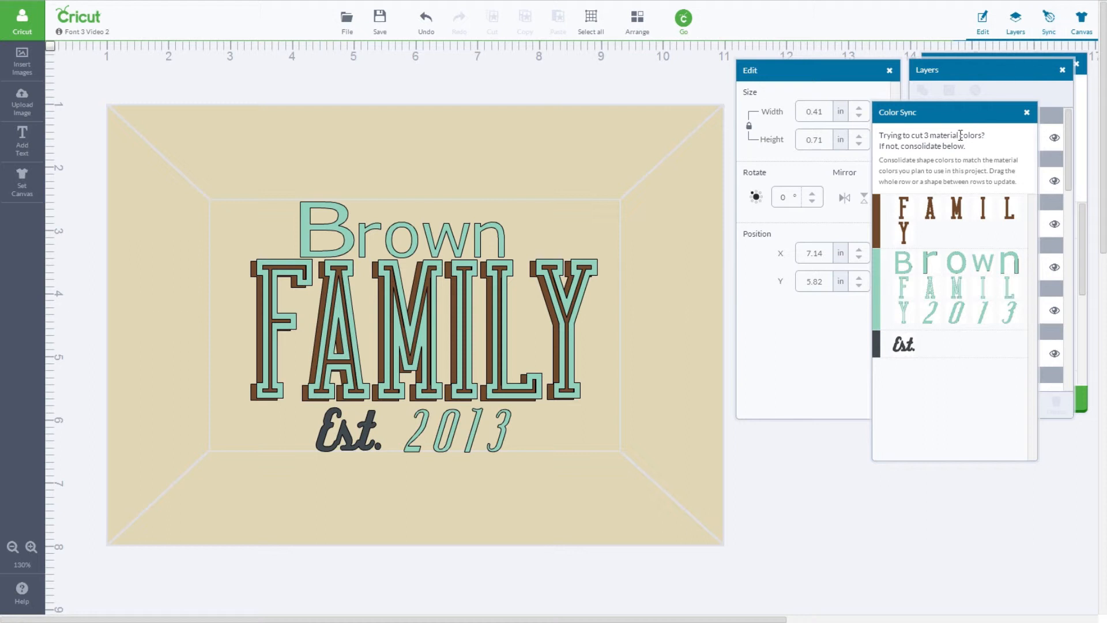
{"action": "left_click_drag", "start_coordinate": [904, 346], "coordinate": [897, 296]}
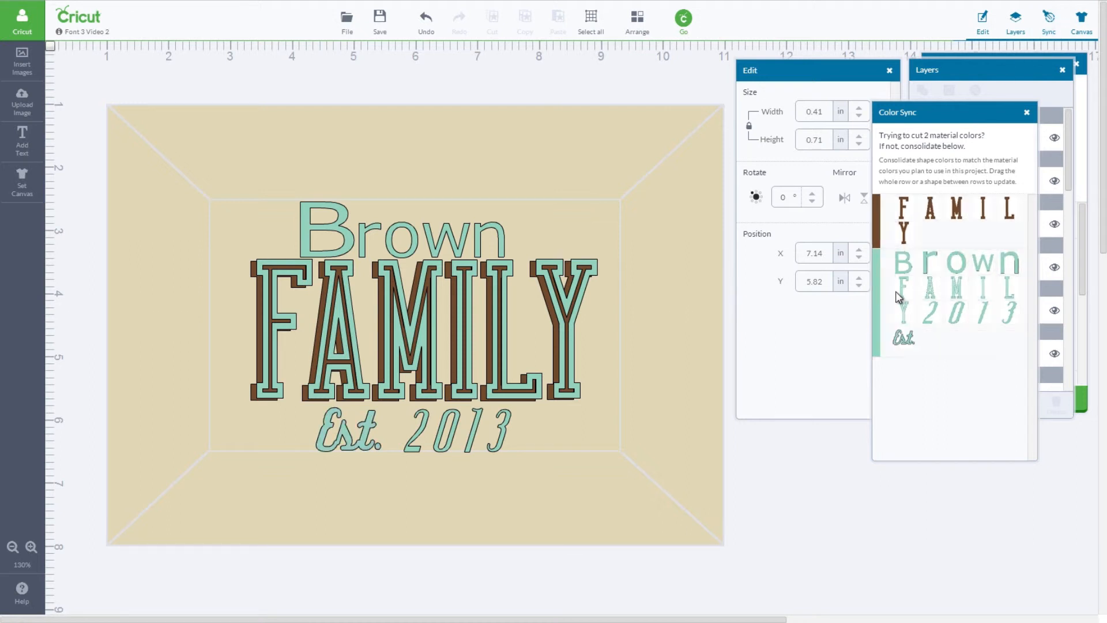
- Preview the cutting mats for the brown and mint materials, and close the preview and Color Sync
{"action": "left_click", "coordinate": [686, 39]}
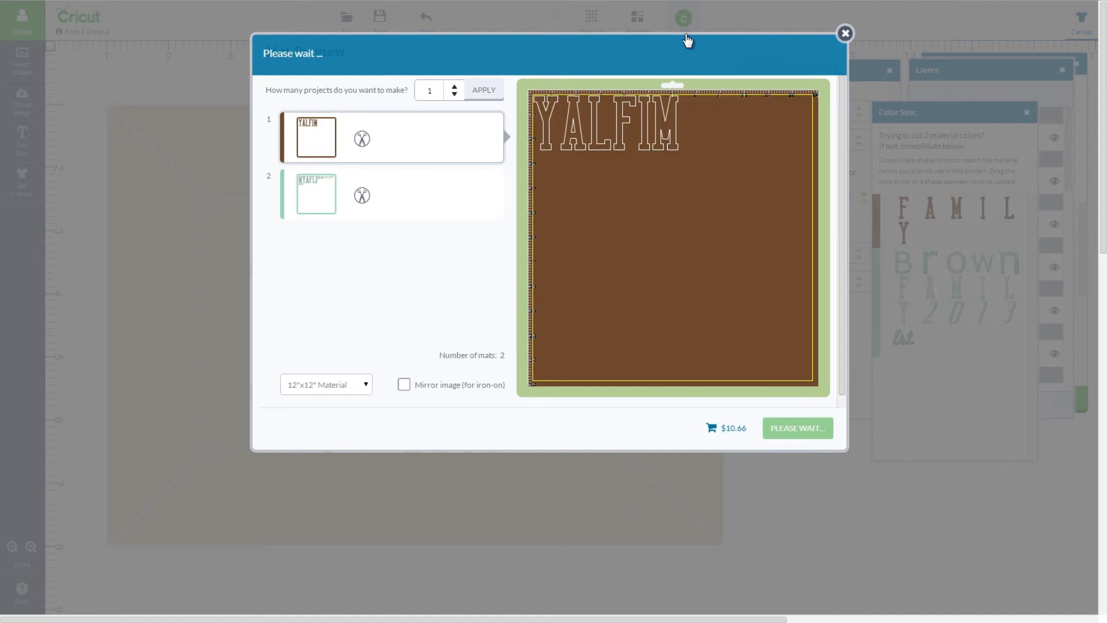
{"action": "left_click", "coordinate": [426, 201]}
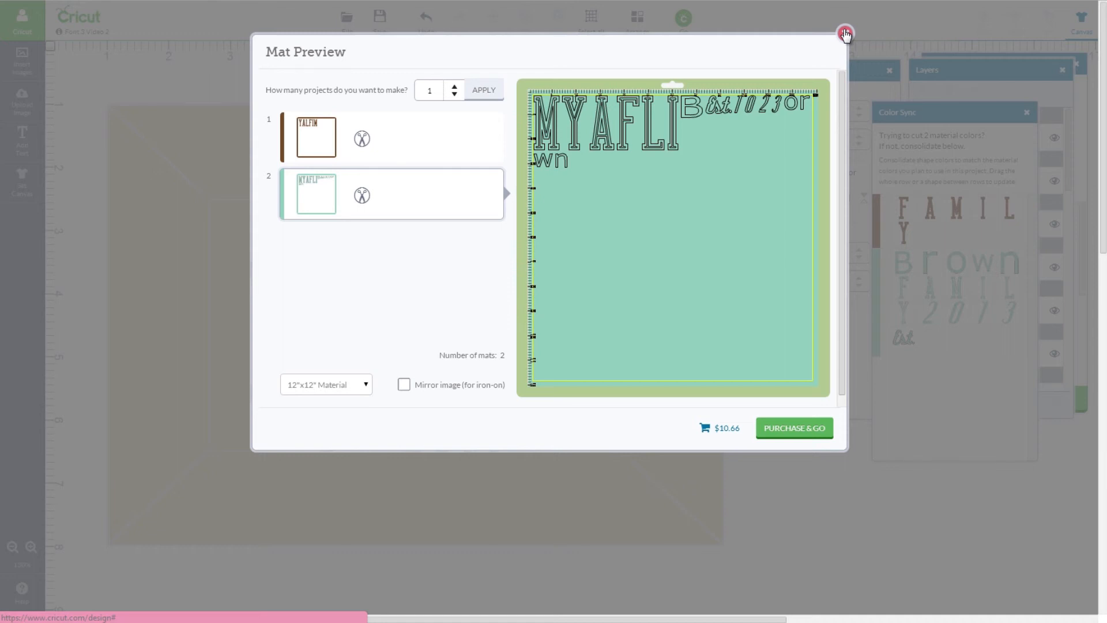
{"action": "left_click", "coordinate": [845, 34]}
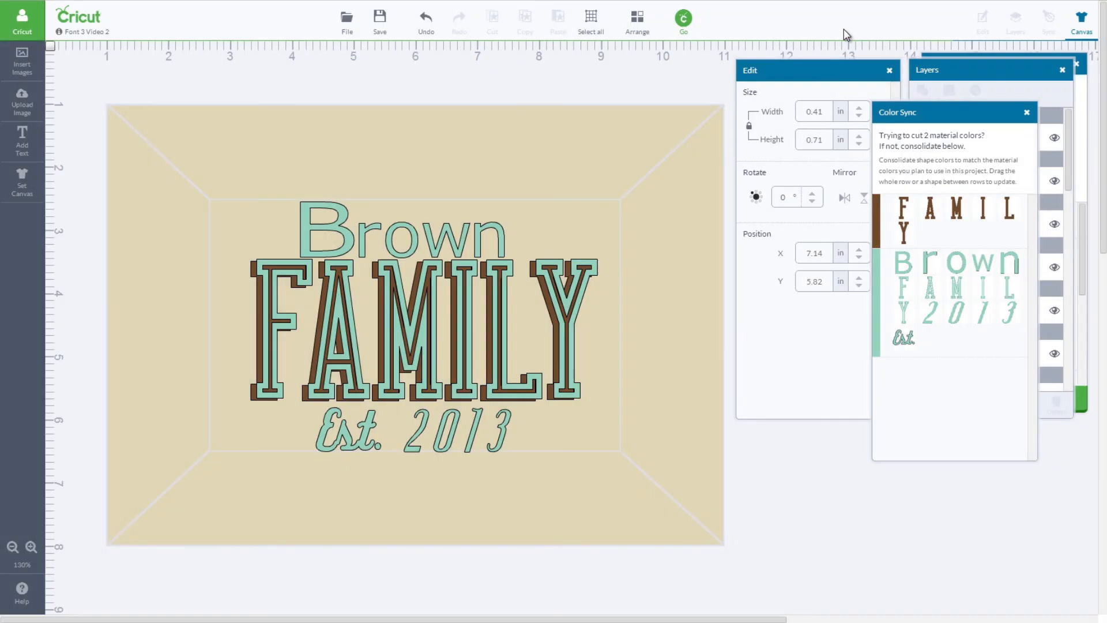
{"action": "left_click", "coordinate": [1026, 112]}
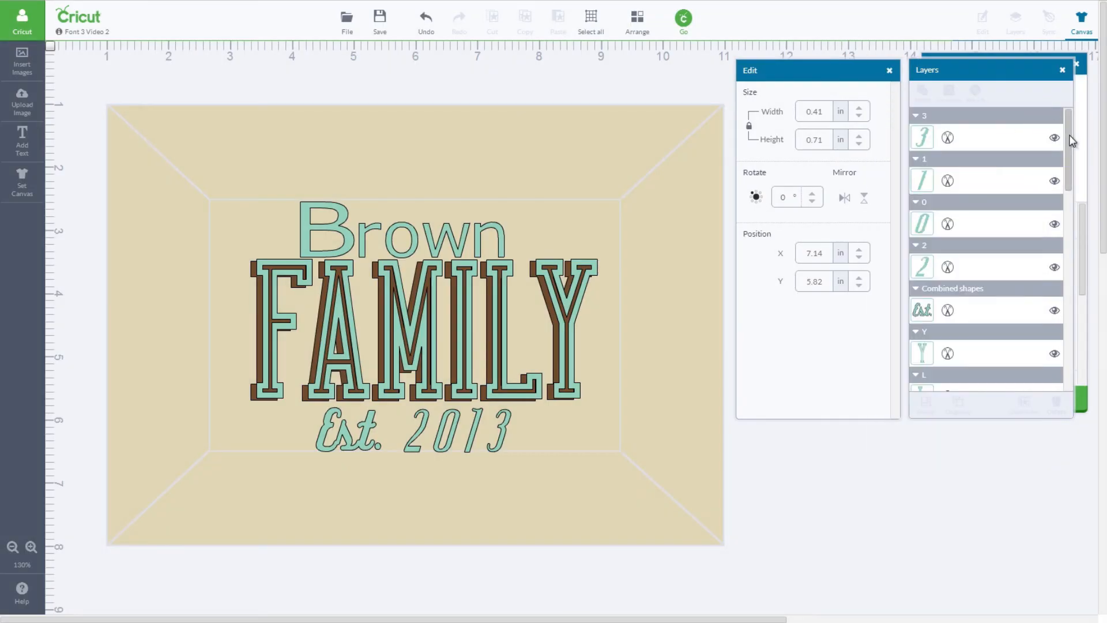
{"action": "left_click_drag", "start_coordinate": [1069, 161], "coordinate": [1065, 245]}
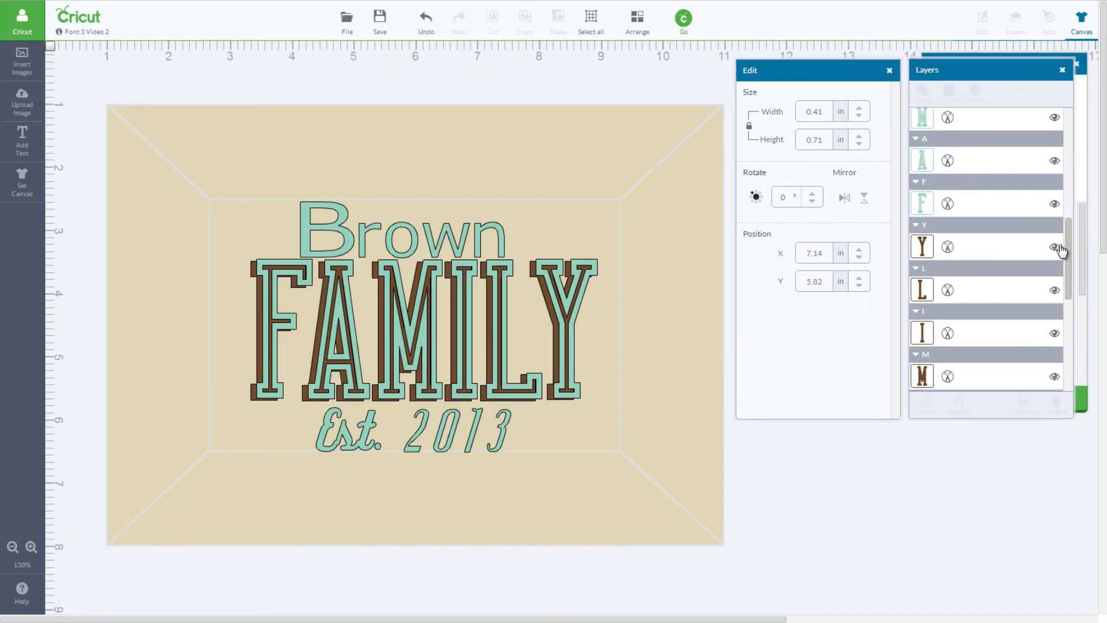
- Select the six brown shadow letters of the word FAMILY and attach them so they keep their spacing when cut
{"action": "left_click", "coordinate": [1018, 242]}
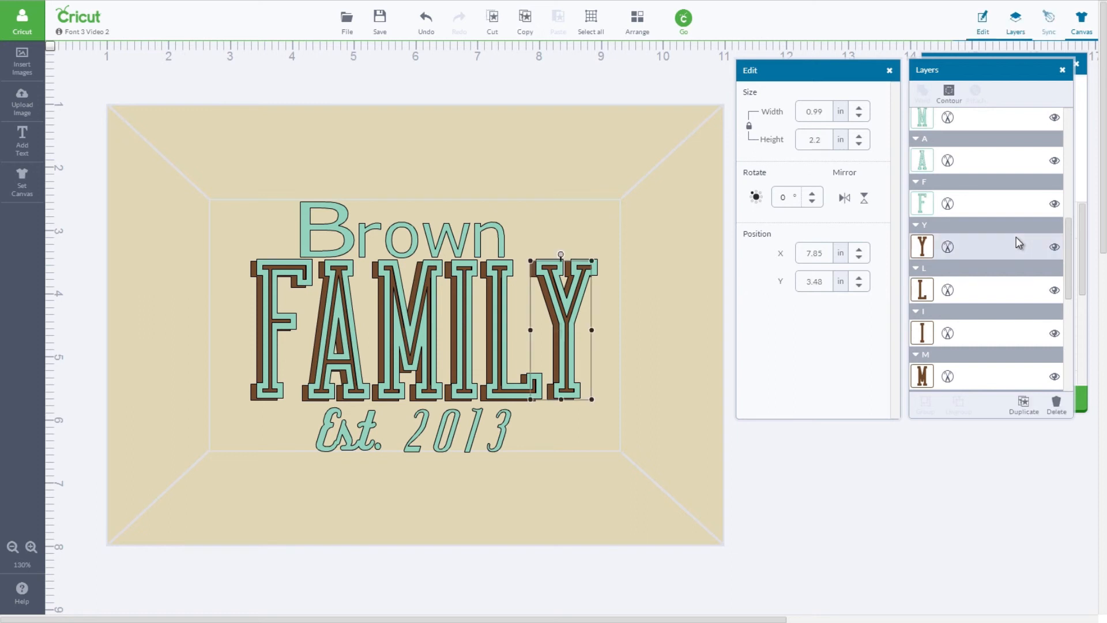
{"action": "left_click", "coordinate": [1002, 289], "text": "shift"}
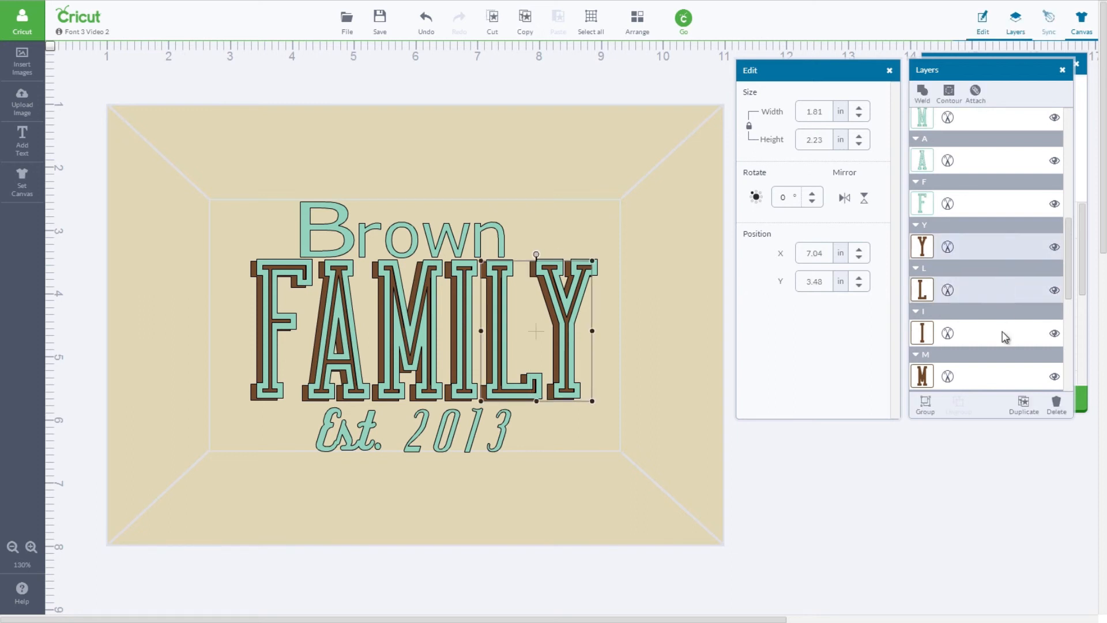
{"action": "left_click", "coordinate": [1003, 338], "text": "shift"}
{"action": "left_click", "coordinate": [996, 375], "text": "shift"}
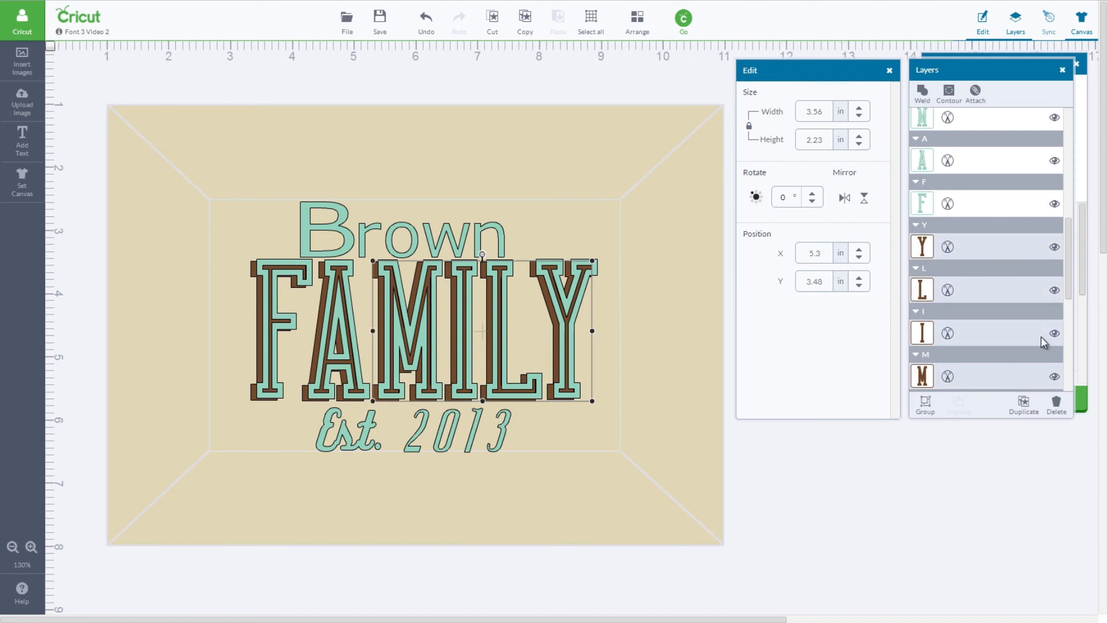
{"action": "left_click_drag", "start_coordinate": [1066, 278], "coordinate": [1067, 330]}
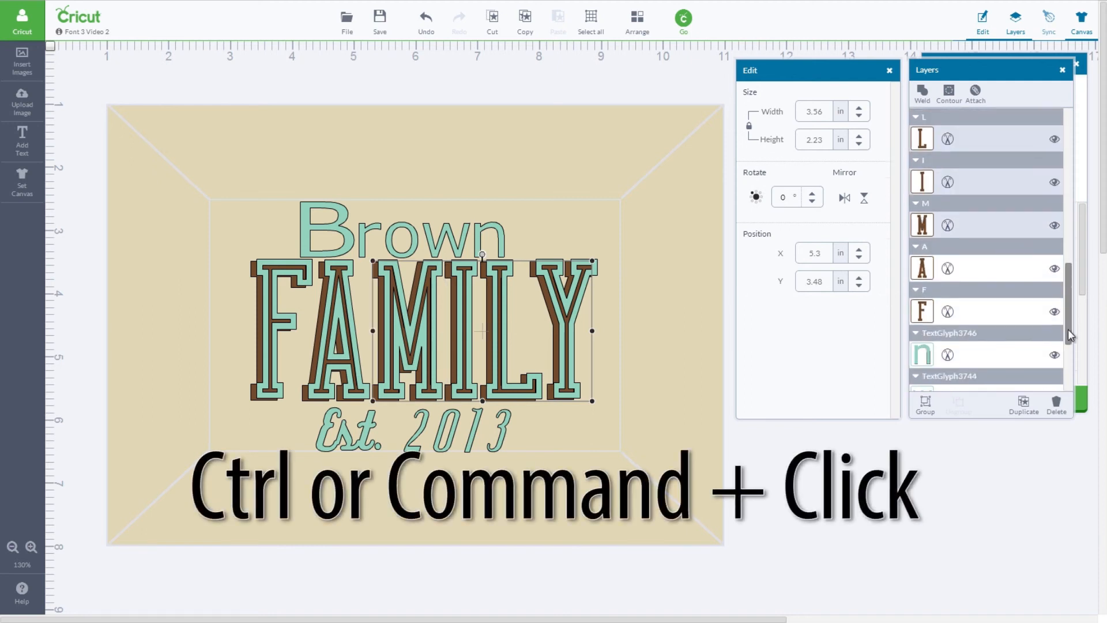
{"action": "left_click", "coordinate": [1015, 260], "text": "ctrl"}
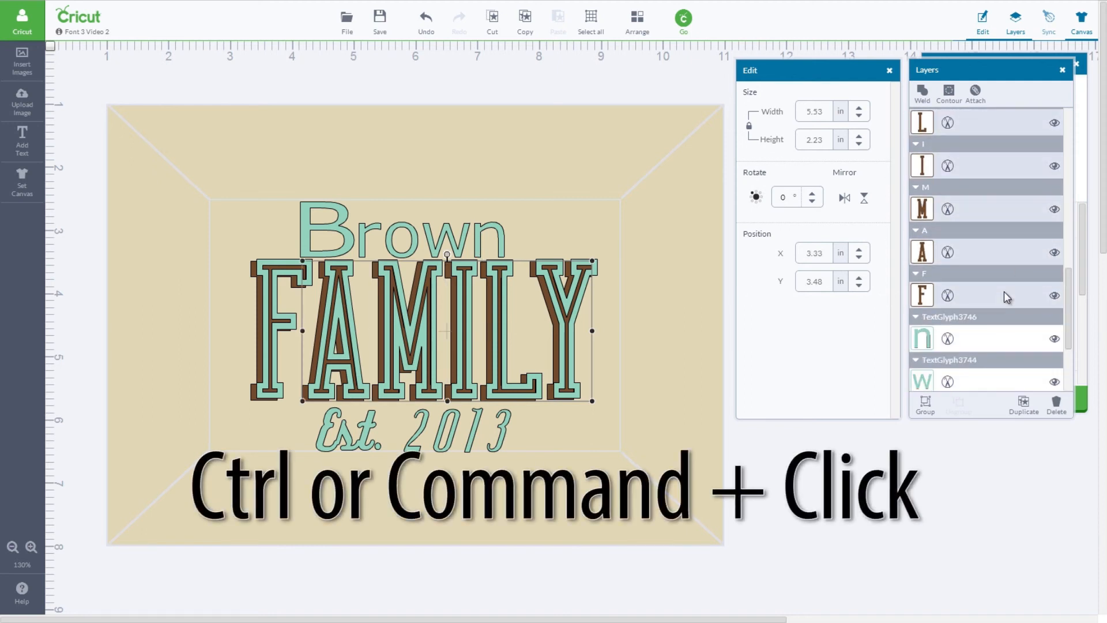
{"action": "left_click", "coordinate": [1004, 281], "text": "ctrl"}
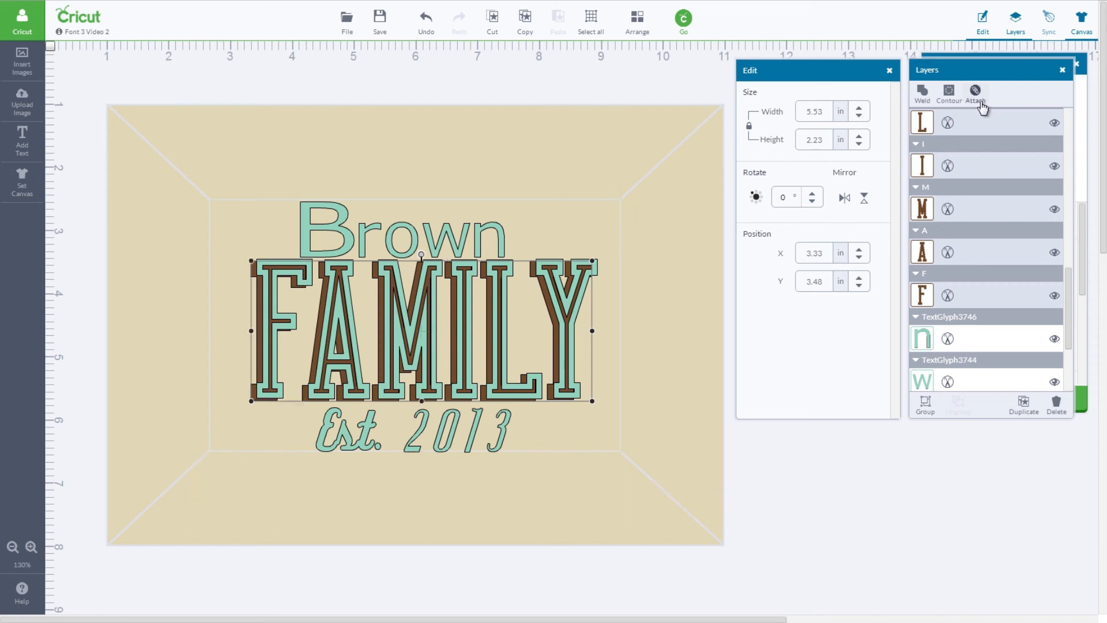
{"action": "left_click", "coordinate": [980, 102]}
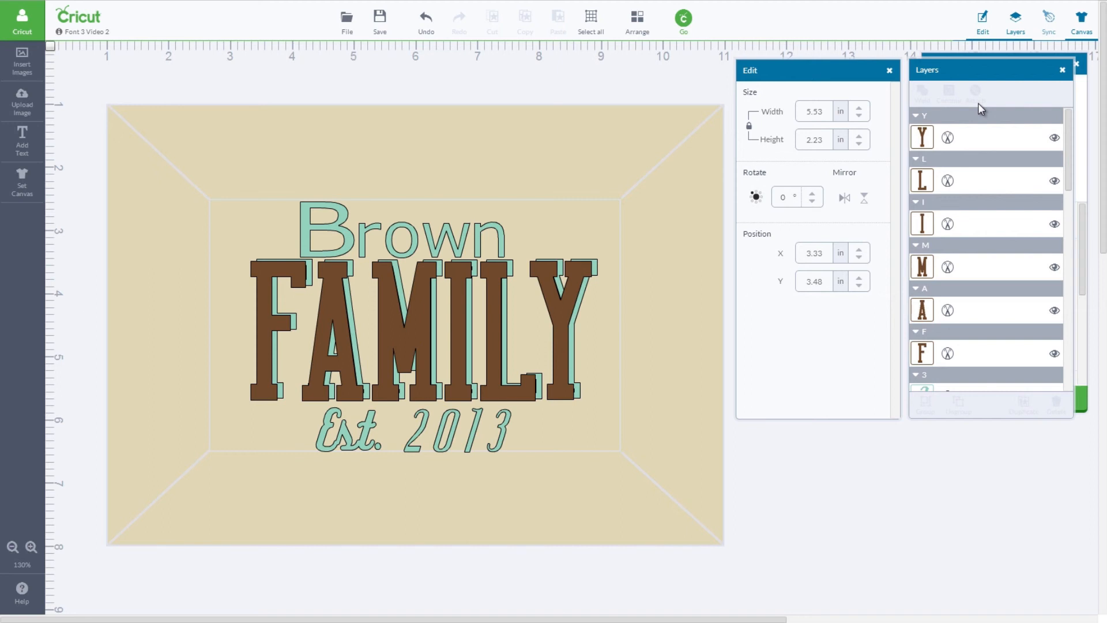
- Select all the mint layers, including the 2013 digits, "Est.", the FAMILY letters and the surname letters, and attach them together
{"action": "left_click_drag", "start_coordinate": [1067, 139], "coordinate": [1061, 197]}
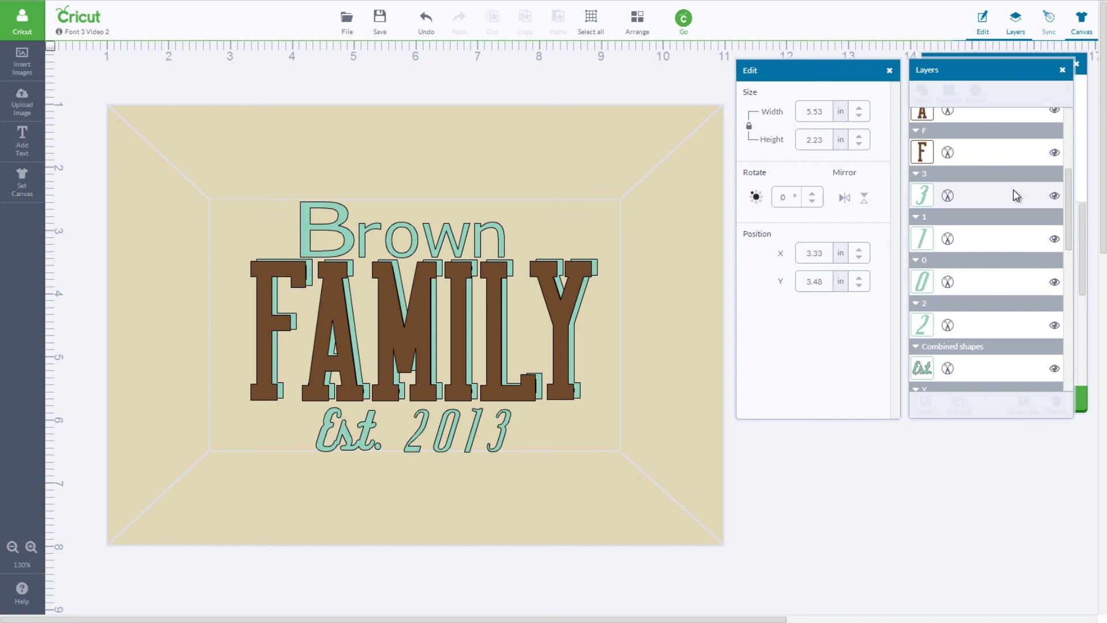
{"action": "left_click", "coordinate": [1012, 195]}
{"action": "left_click", "coordinate": [994, 241], "text": "shift"}
{"action": "left_click", "coordinate": [991, 284], "text": "shift"}
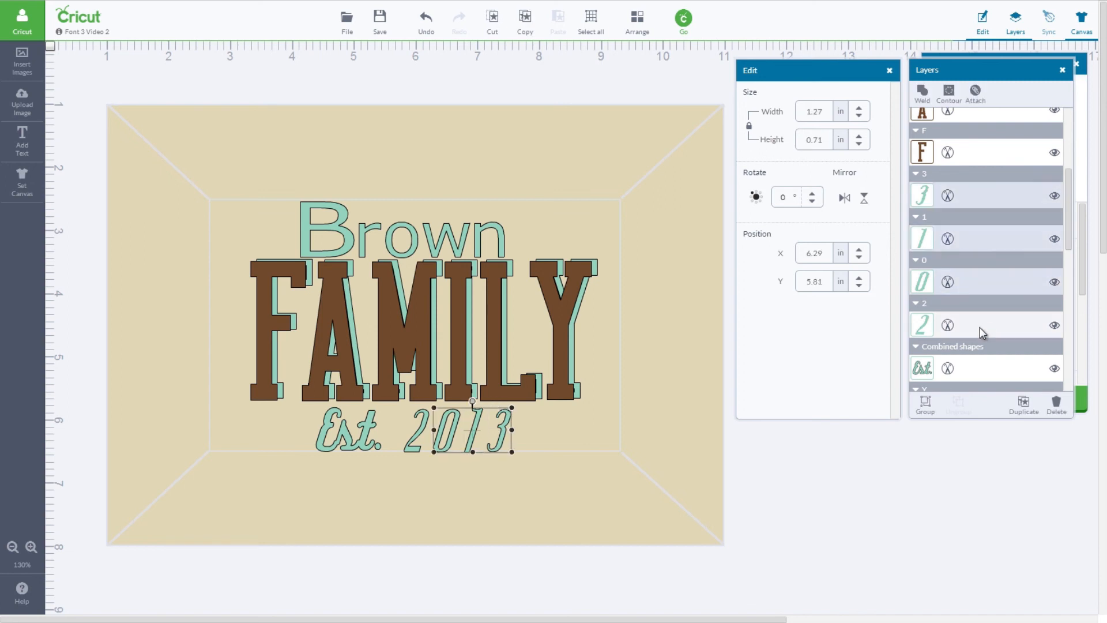
{"action": "left_click", "coordinate": [980, 327], "text": "shift"}
{"action": "left_click", "coordinate": [978, 101]}
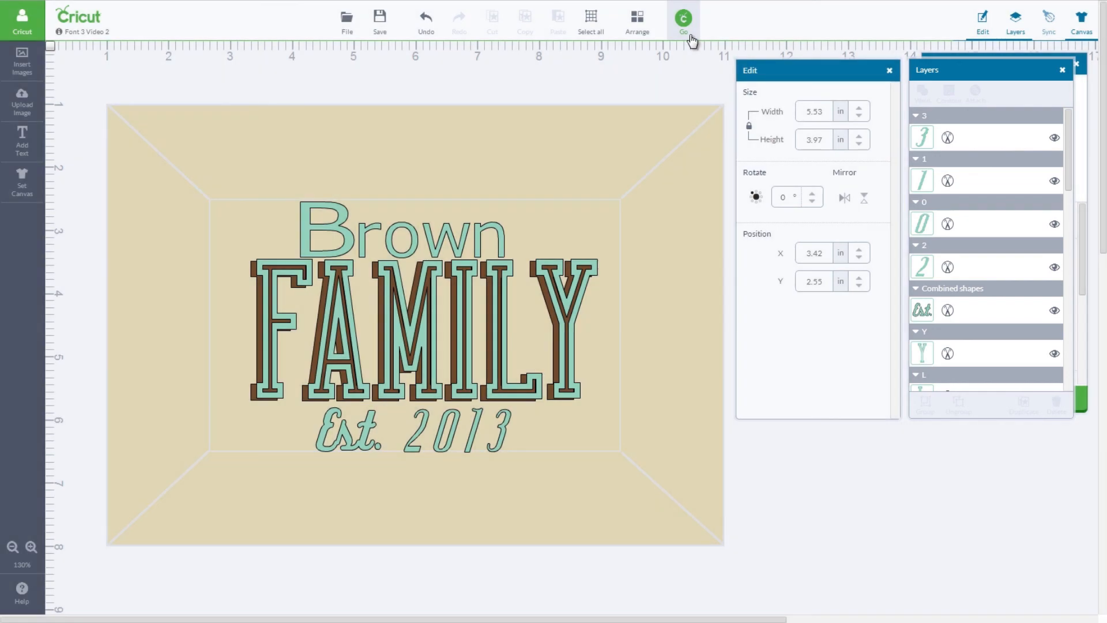
- Preview the cutting mats to check the attached layout on the brown and mint materials, and close the preview
{"action": "left_click", "coordinate": [691, 37]}
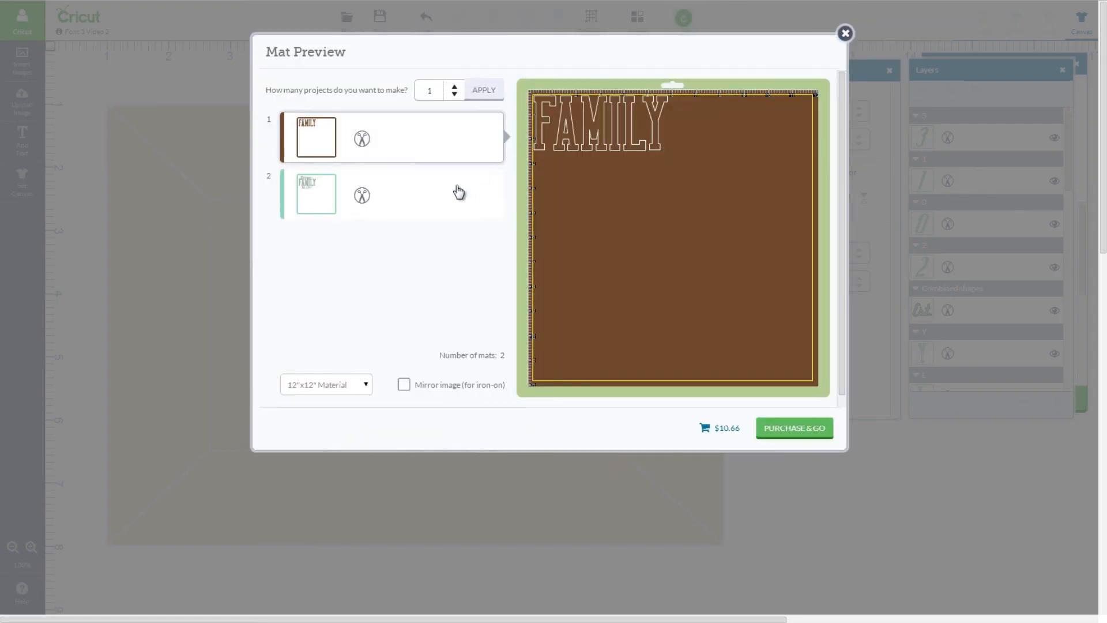
{"action": "left_click", "coordinate": [458, 191]}
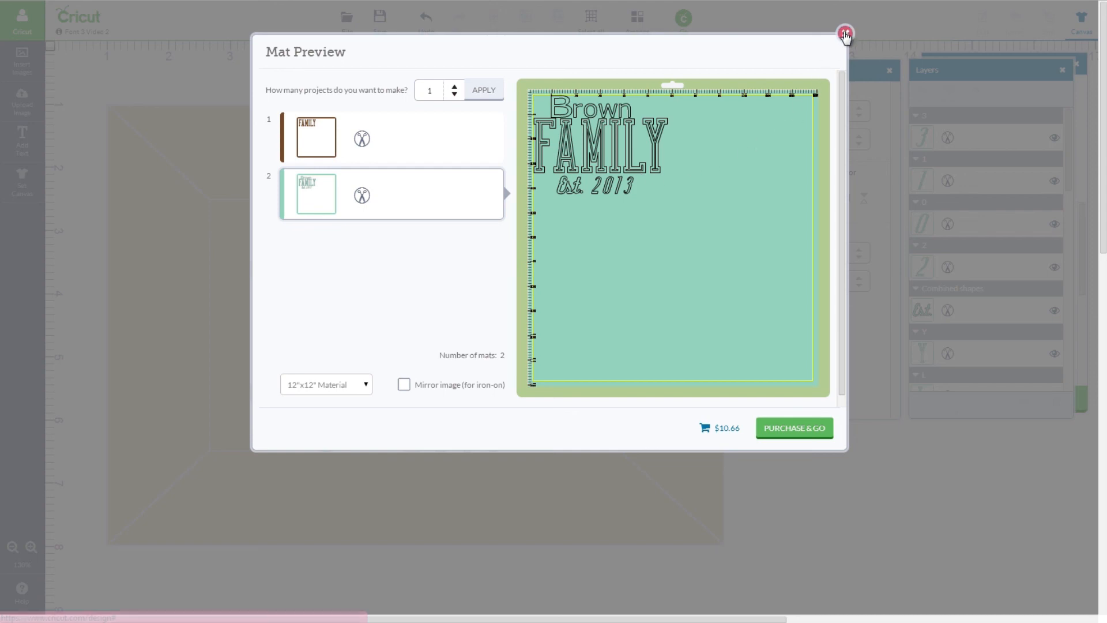
{"action": "left_click", "coordinate": [845, 34]}
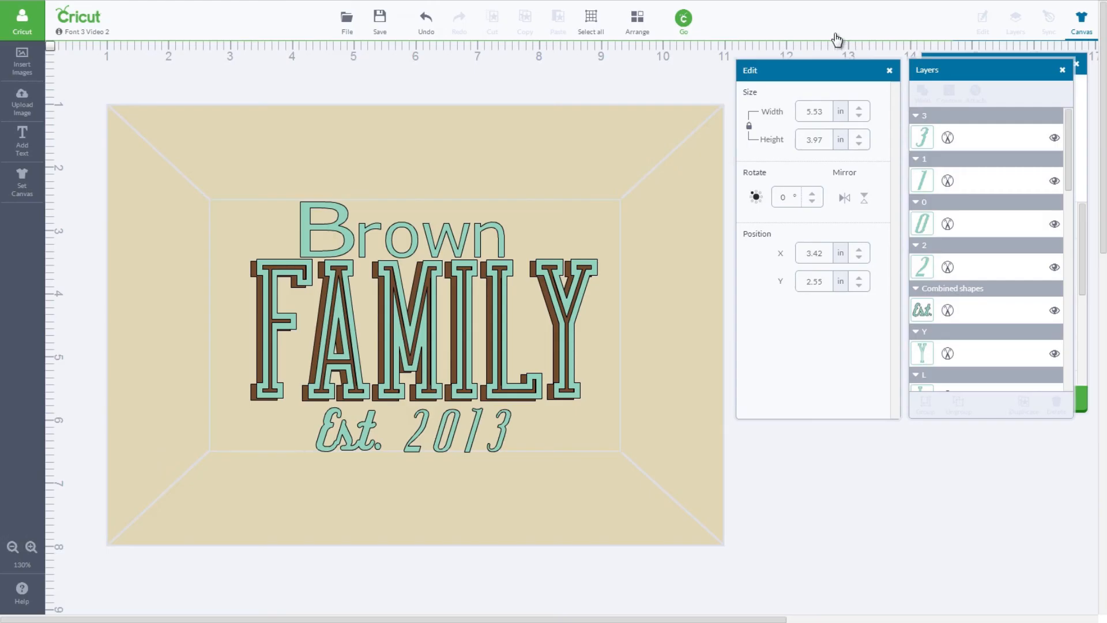